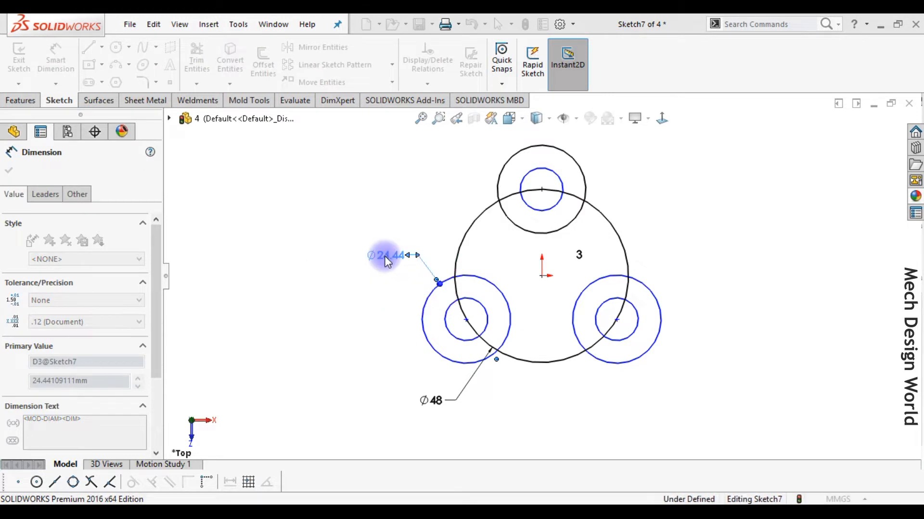
# Step: Dimension the inner circle of the lower-left circle pair to a diameter of 26 mm
pyautogui.click(459, 344)
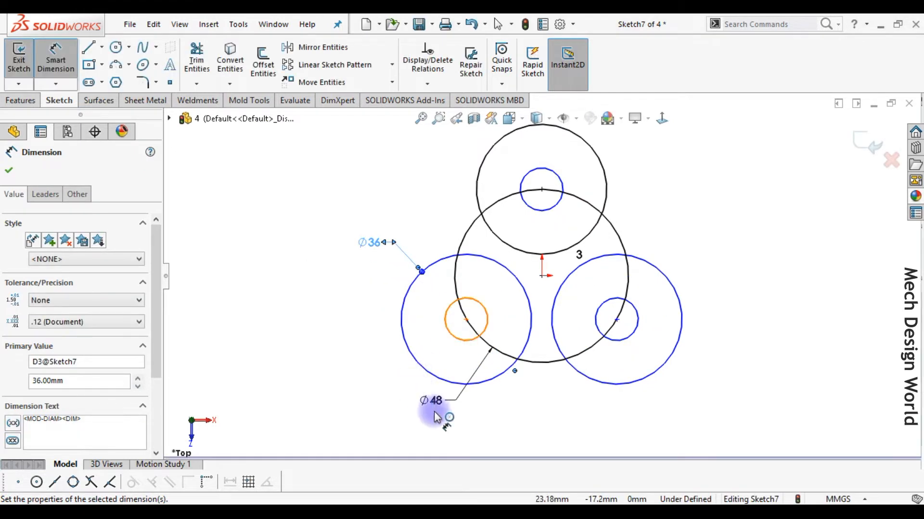
pyautogui.click(395, 387)
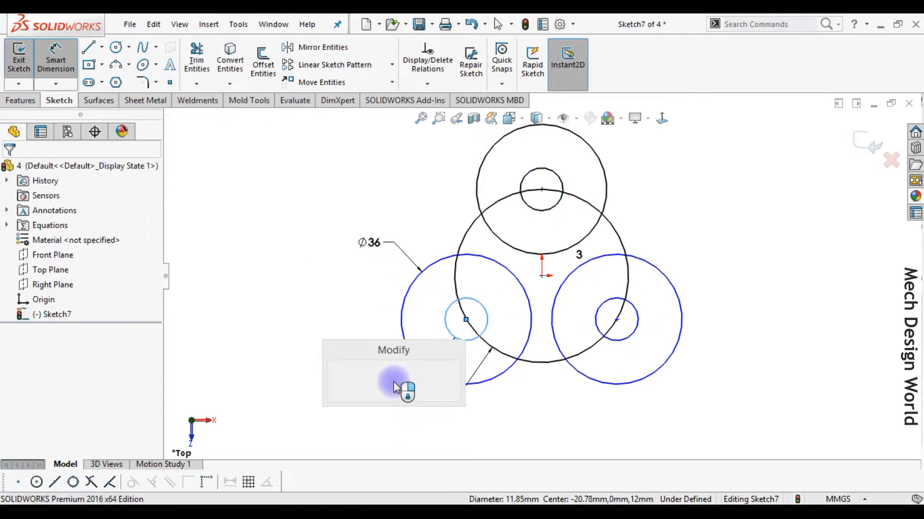
pyautogui.write('26')
pyautogui.press('Return')
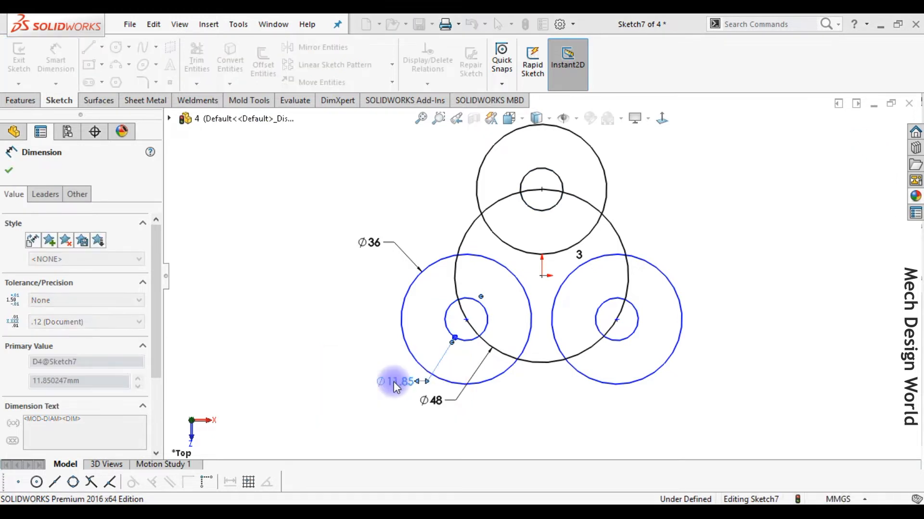
pyautogui.press('Escape')
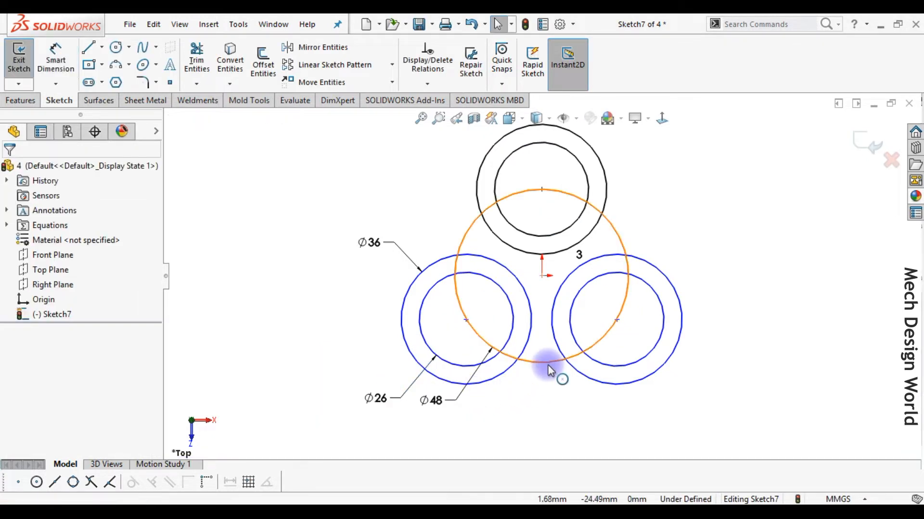
# Step: Convert the 48 mm circle through the three circle centres to construction geometry
pyautogui.click(546, 365)
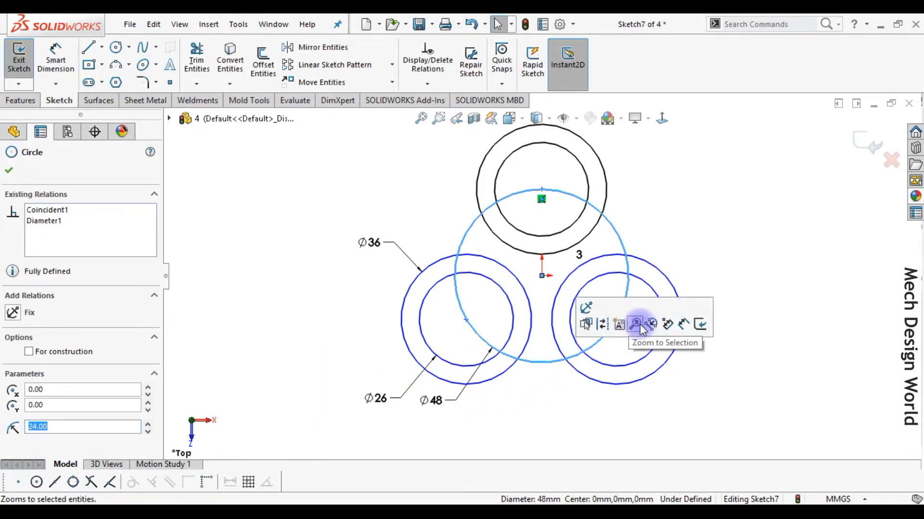
pyautogui.click(602, 324)
pyautogui.click(551, 415)
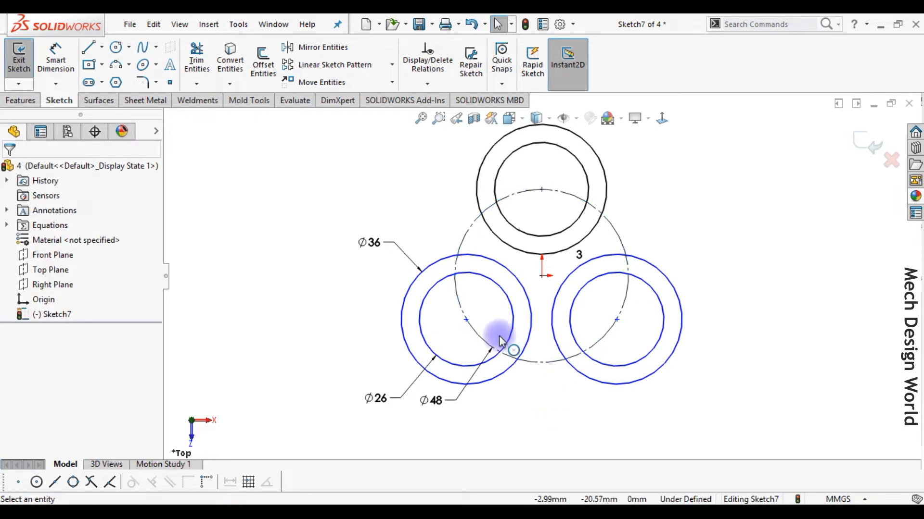
# Step: Pull the patterned circles away to expose the pattern's centre point, and make that point coincident with the origin
pyautogui.moveTo(467, 321); pyautogui.dragTo(452, 335)
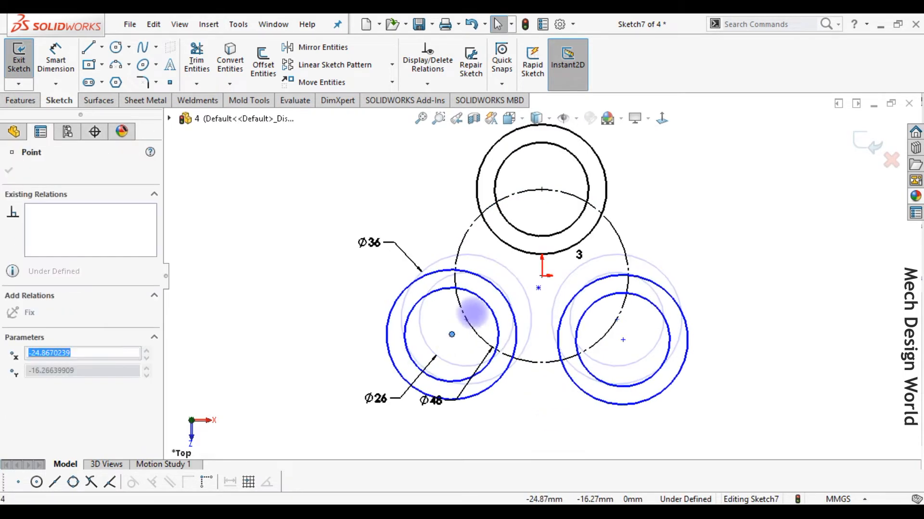
pyautogui.click(547, 316)
pyautogui.click(539, 289)
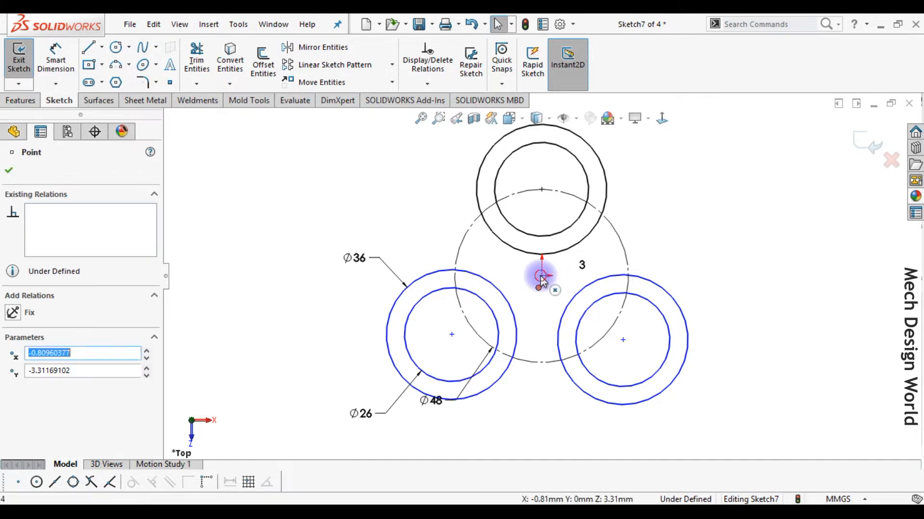
pyautogui.keyDown('ctrl'); pyautogui.click(542, 276); pyautogui.keyUp('ctrl')
pyautogui.click(609, 219)
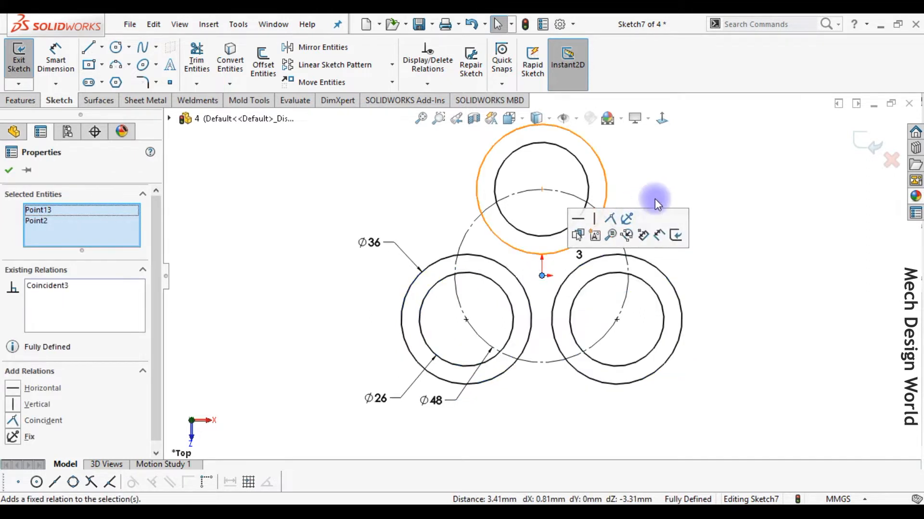
pyautogui.click(309, 175)
# Step: Sketch an outer tangent line joining the lower-left 36 mm circle to the upper 36 mm circle
pyautogui.click(89, 48)
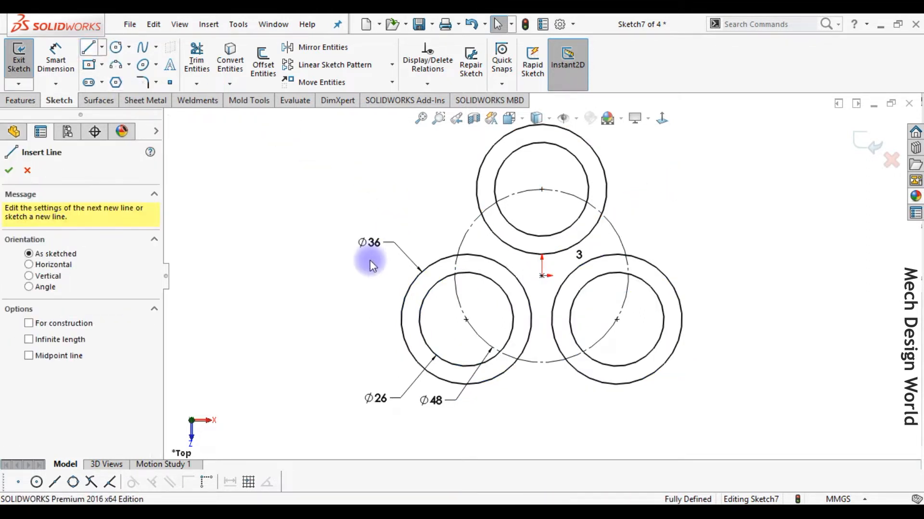
pyautogui.click(430, 302)
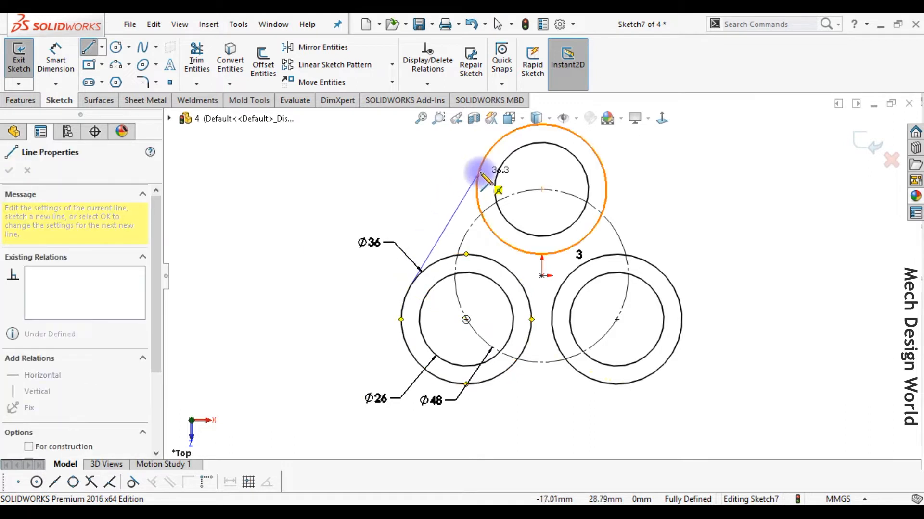
pyautogui.click(491, 150)
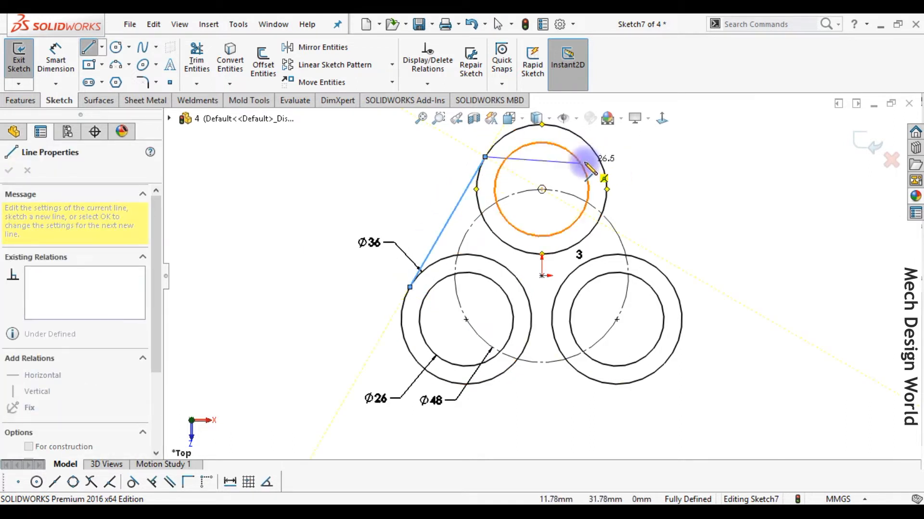
pyautogui.press('Escape')
pyautogui.press('Escape')
# Step: Create a circular sketch pattern of the tangent line with 3 equally spaced instances over 360 degrees
pyautogui.click(392, 65)
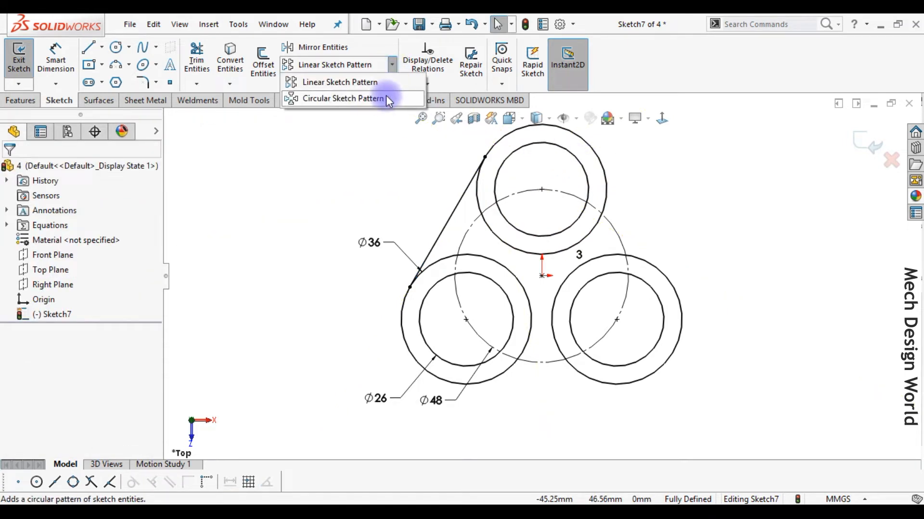
pyautogui.click(387, 102)
pyautogui.click(83, 445)
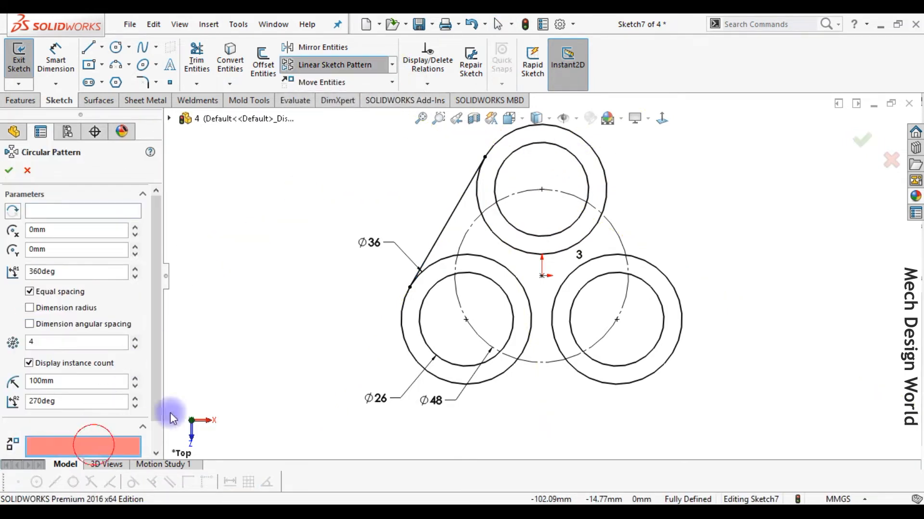
pyautogui.click(440, 231)
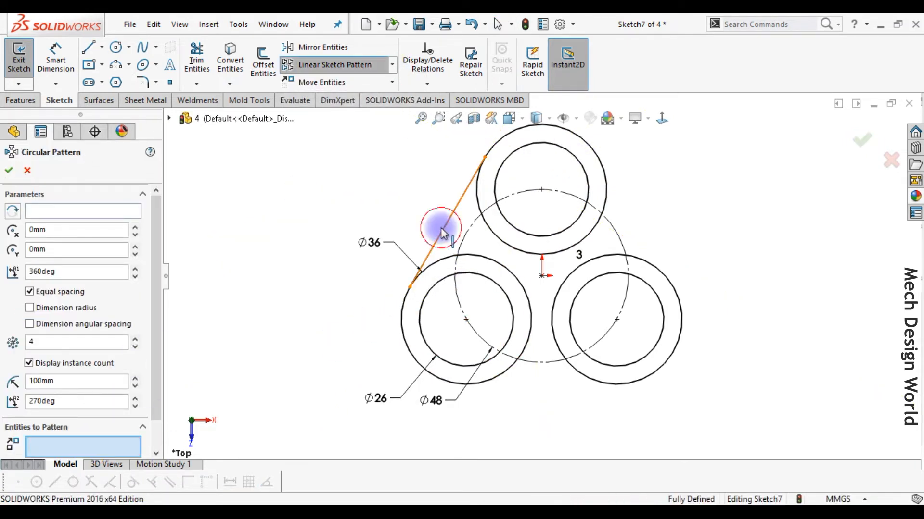
pyautogui.click(136, 347)
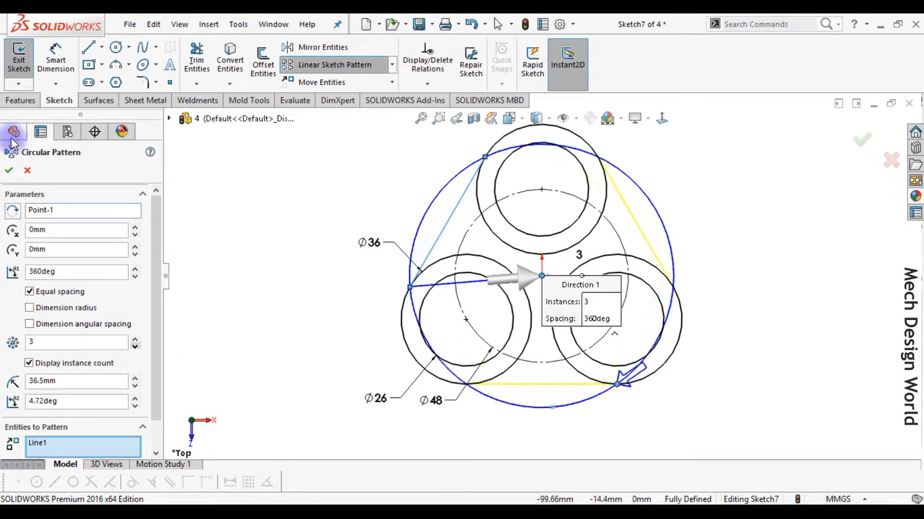
pyautogui.click(10, 172)
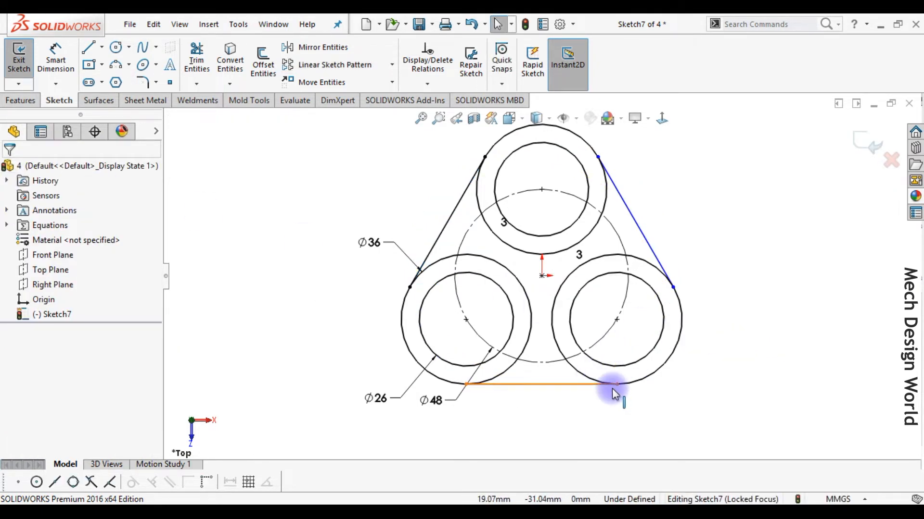
# Step: Pull the patterned lines away and make their pattern centre point coincident with the origin
pyautogui.moveTo(619, 386); pyautogui.dragTo(625, 411)
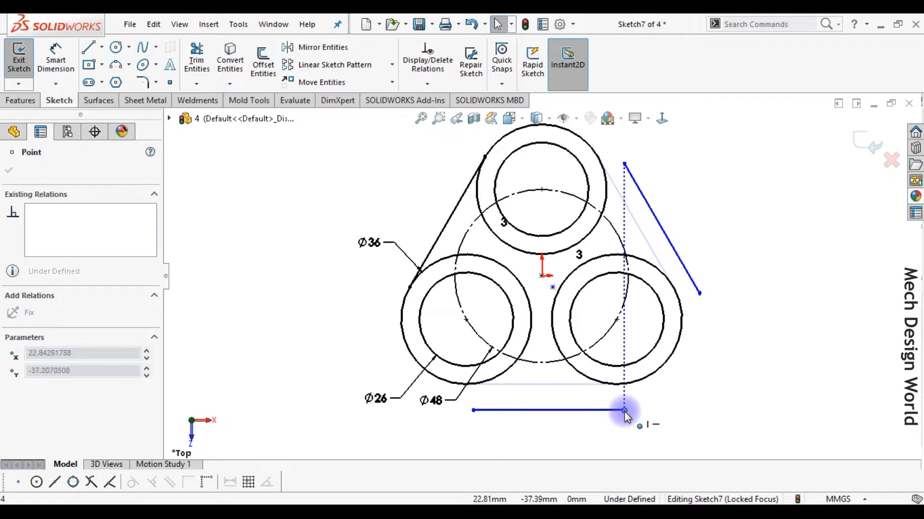
pyautogui.click(553, 288)
pyautogui.keyDown('ctrl'); pyautogui.click(542, 276); pyautogui.keyUp('ctrl')
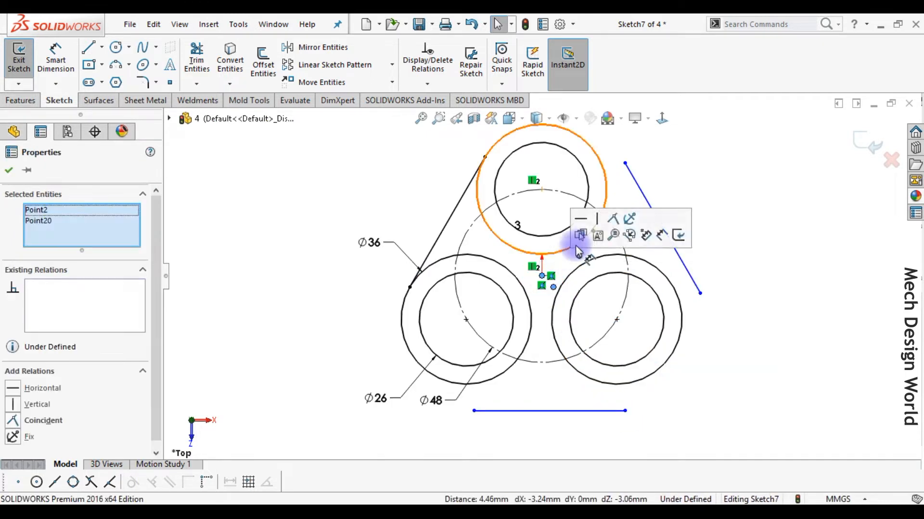
pyautogui.click(614, 221)
pyautogui.click(746, 237)
# Step: Power-trim the inner arcs of the three 36 mm circles, leaving a rounded triangular outline
pyautogui.moveTo(746, 237); pyautogui.dragTo(717, 288, button='right')
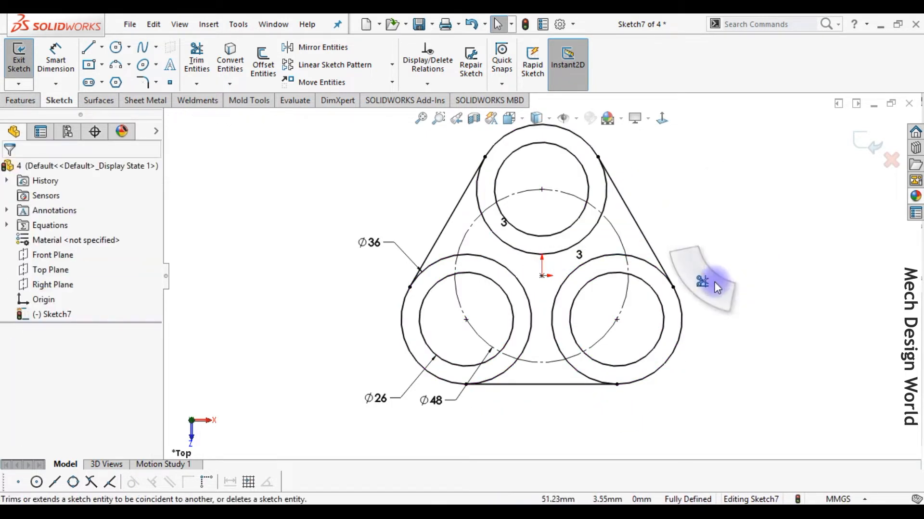
pyautogui.moveTo(504, 282)
pyautogui.mouseDown()
pyautogui.moveTo(533, 261)
pyautogui.moveTo(568, 286)
pyautogui.moveTo(602, 212)
pyautogui.moveTo(617, 213)
pyautogui.mouseUp()
pyautogui.moveTo(643, 269)
pyautogui.mouseDown()
pyautogui.moveTo(563, 336)
pyautogui.moveTo(567, 371)
pyautogui.moveTo(512, 371)
pyautogui.mouseUp()
pyautogui.moveTo(451, 260)
pyautogui.mouseDown()
pyautogui.moveTo(470, 210)
pyautogui.moveTo(487, 199)
pyautogui.mouseUp()
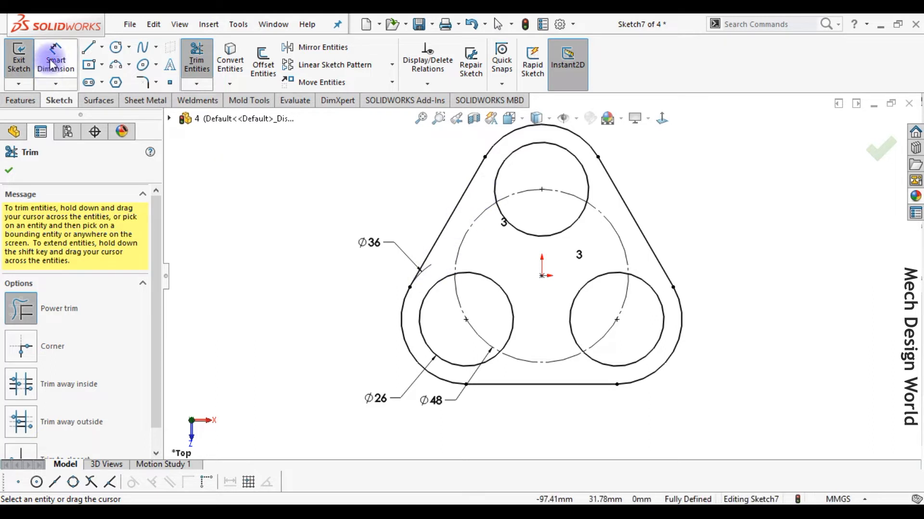
# Step: Sketch a circle about 96 mm in diameter centred on the origin, enclosing the rounded triangle
pyautogui.click(115, 47)
pyautogui.click(542, 276)
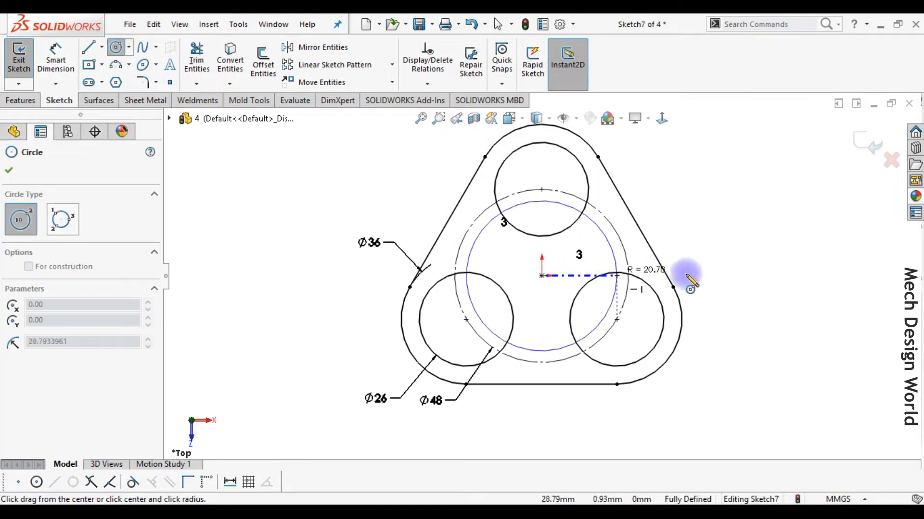
pyautogui.click(715, 276)
pyautogui.press('Escape')
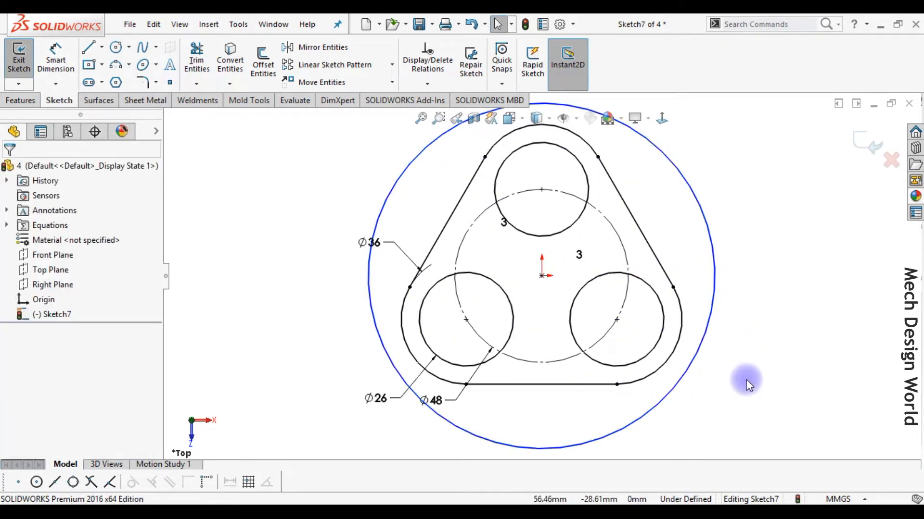
# Step: Dimension the large enclosing circle to a diameter of 100 mm
pyautogui.moveTo(744, 383); pyautogui.dragTo(757, 285, button='right')
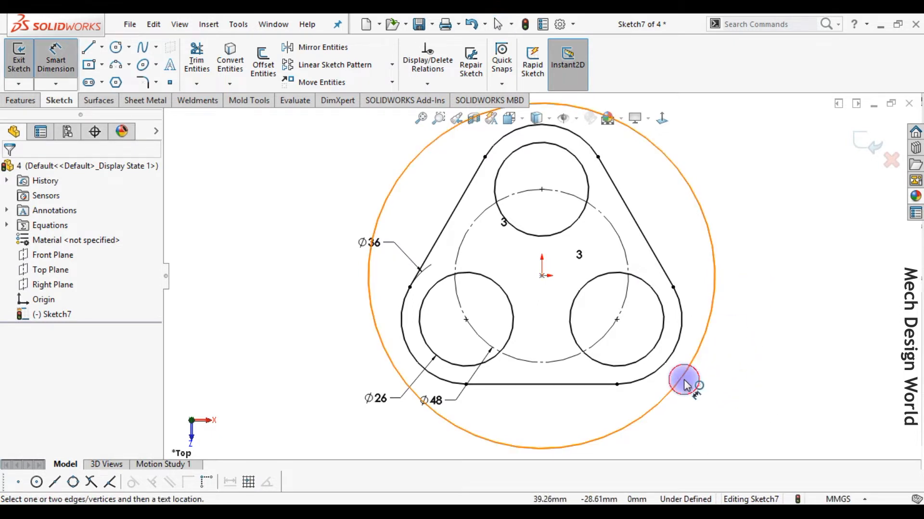
pyautogui.click(688, 381)
pyautogui.click(695, 426)
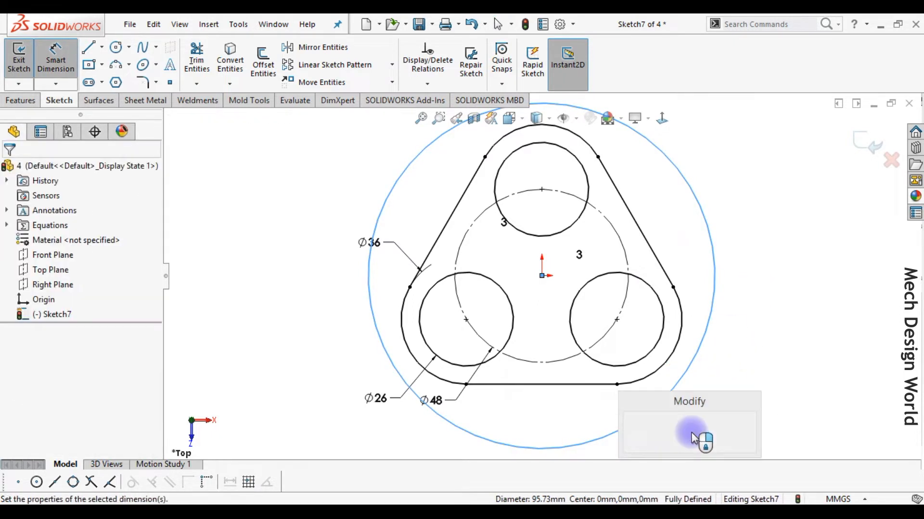
pyautogui.write('100')
pyautogui.press('Return')
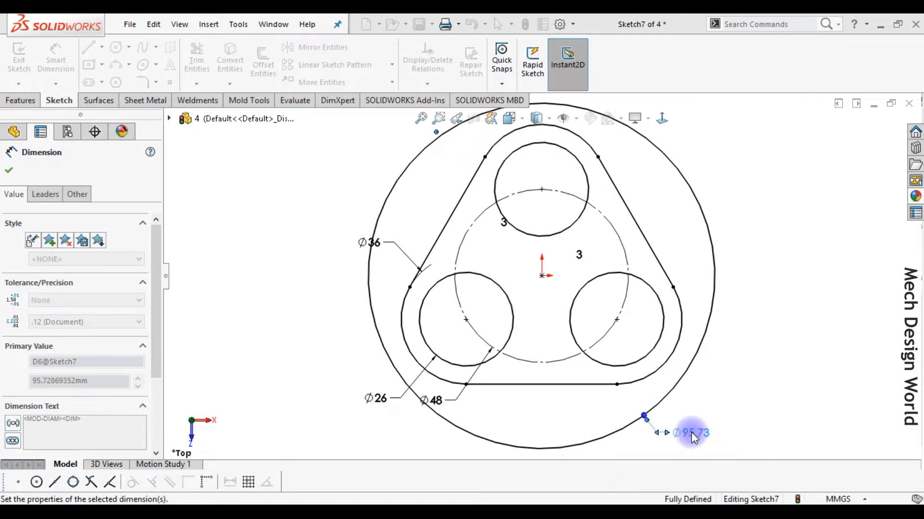
pyautogui.click(791, 325)
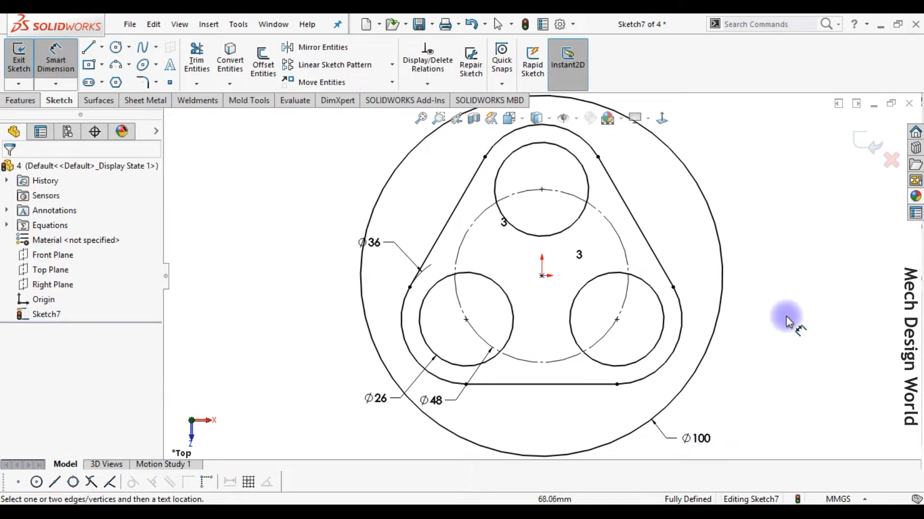
pyautogui.press('Escape')
# Step: Offset each of the three 26 mm circles outward by 3 mm with offset dimensions added
pyautogui.press('f')
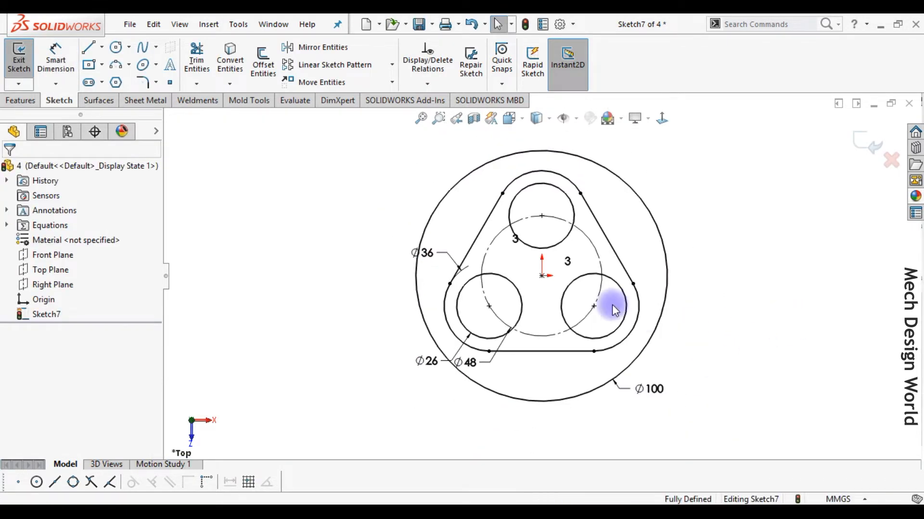
pyautogui.click(263, 57)
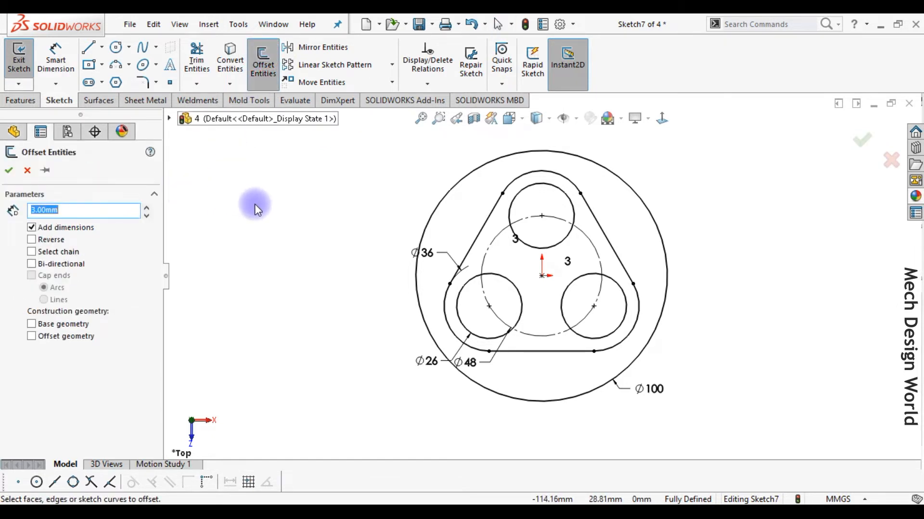
pyautogui.scroll(-2, 511, 303)
pyautogui.click(522, 294)
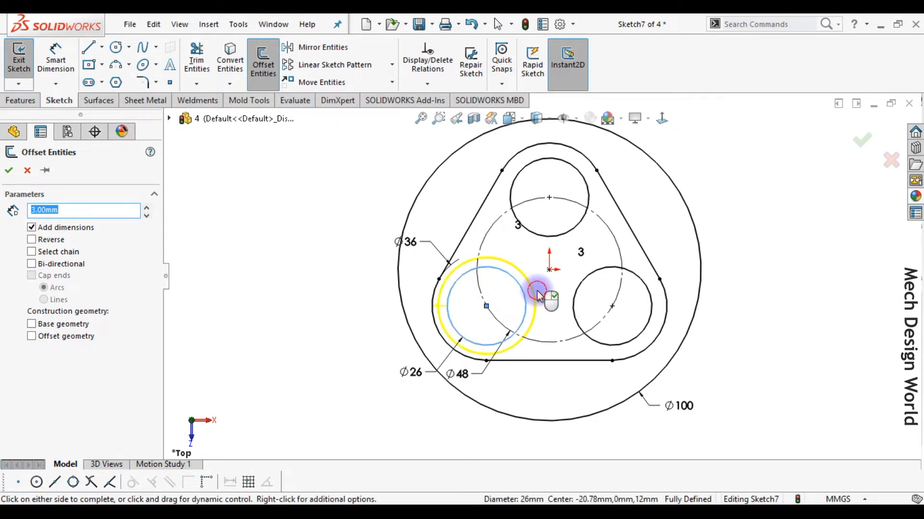
pyautogui.click(538, 294)
pyautogui.click(575, 298)
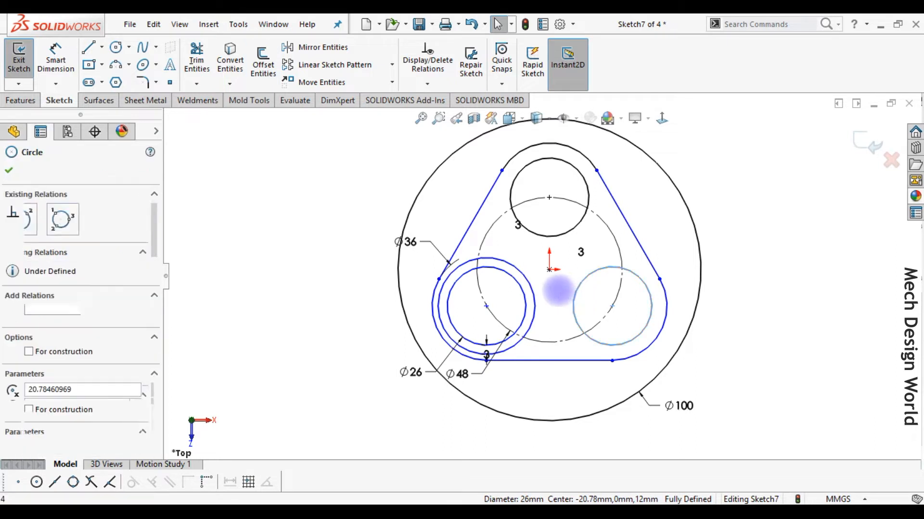
pyautogui.press('Return')
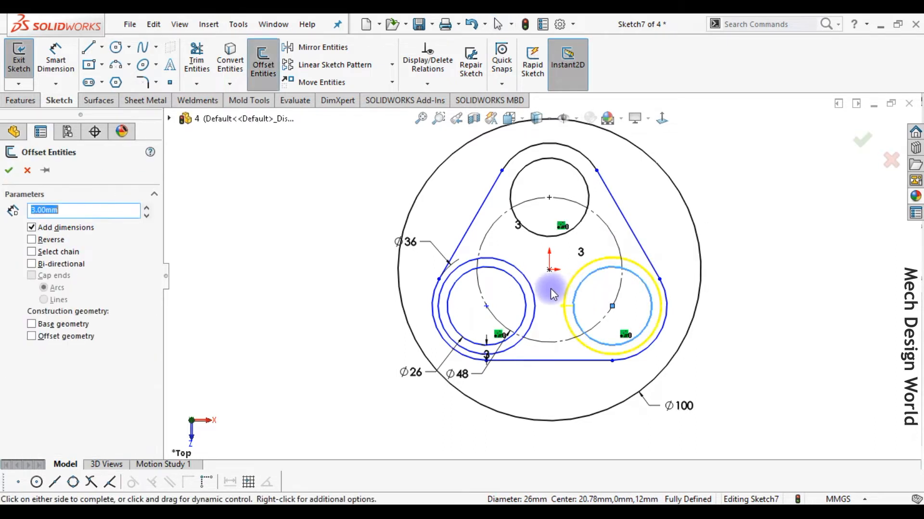
pyautogui.click(552, 290)
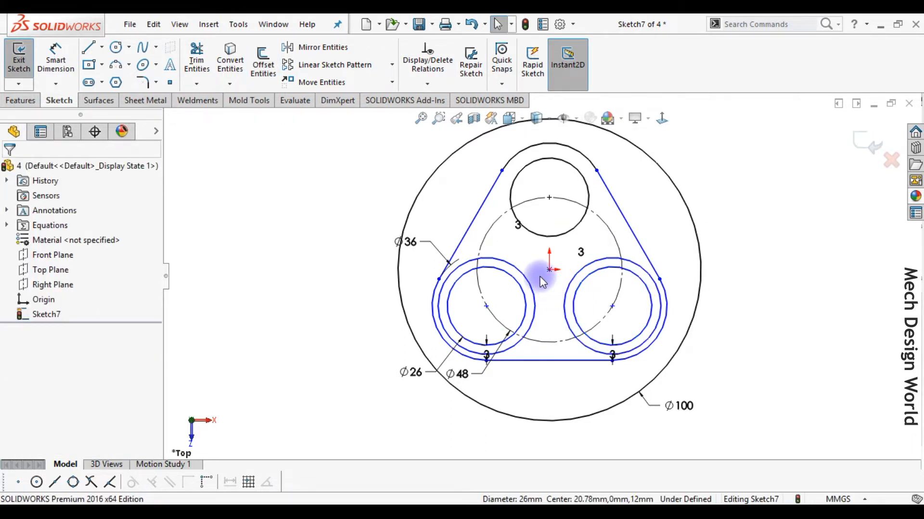
pyautogui.press('Return')
pyautogui.click(542, 244)
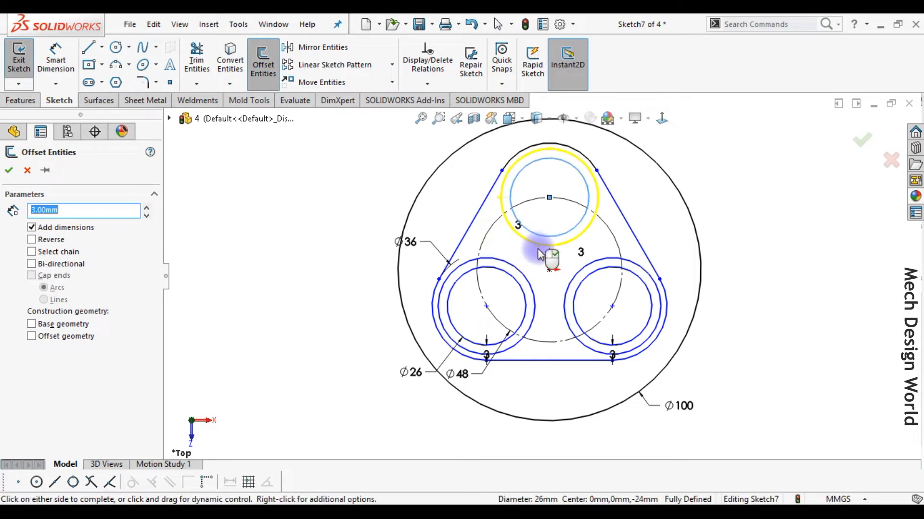
pyautogui.click(539, 255)
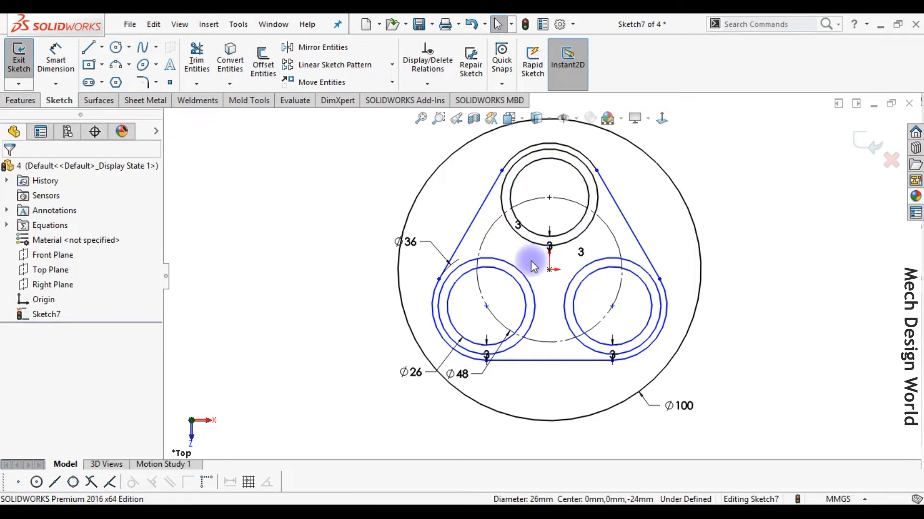
# Step: Offset each of the three straight sides of the rounded triangle inward by 3 mm with offset dimensions added
pyautogui.press('Return')
pyautogui.click(468, 228)
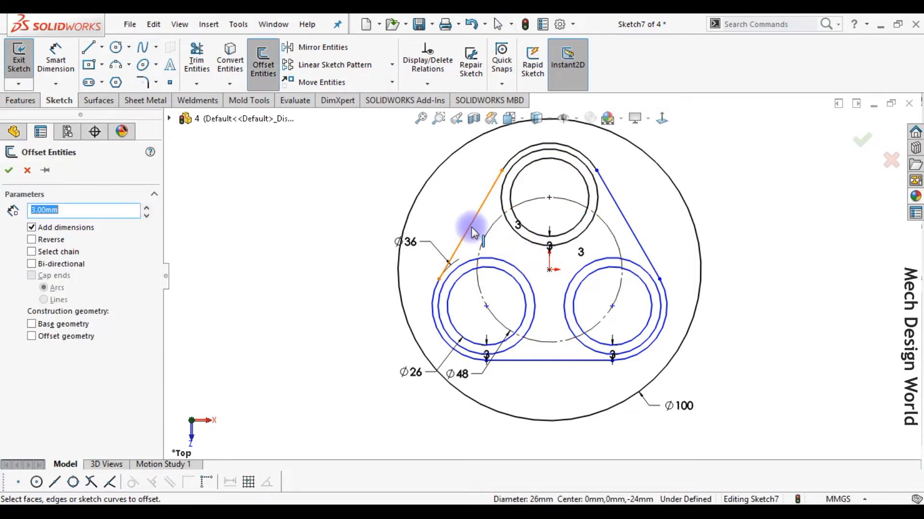
pyautogui.click(478, 232)
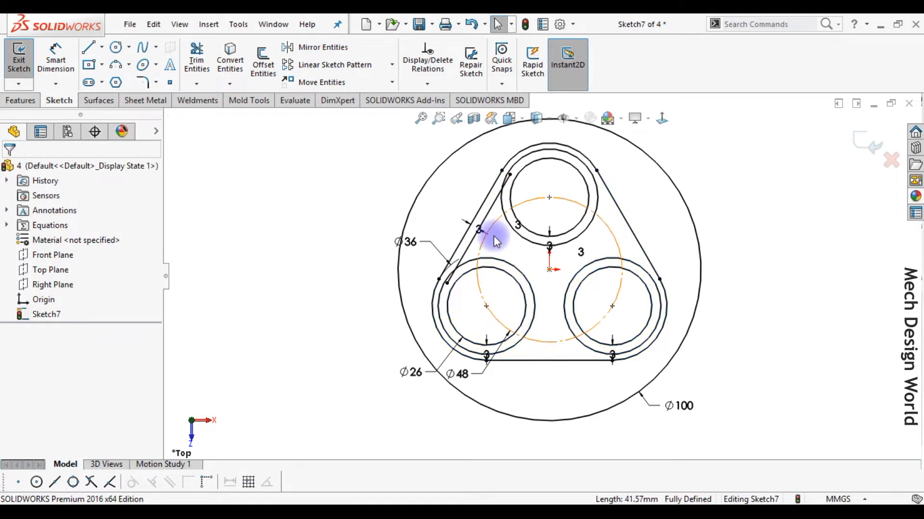
pyautogui.press('Return')
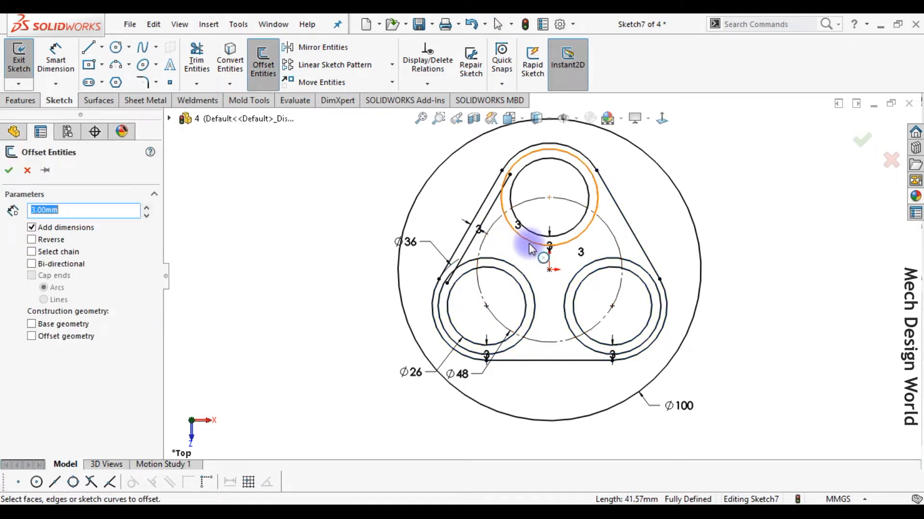
pyautogui.press('Escape')
pyautogui.press('Return')
pyautogui.click(635, 238)
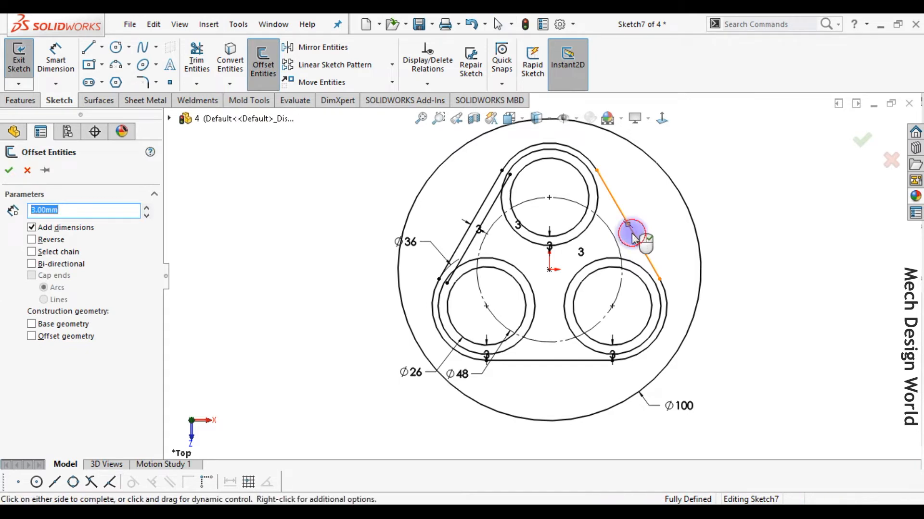
pyautogui.click(611, 247)
pyautogui.press('Return')
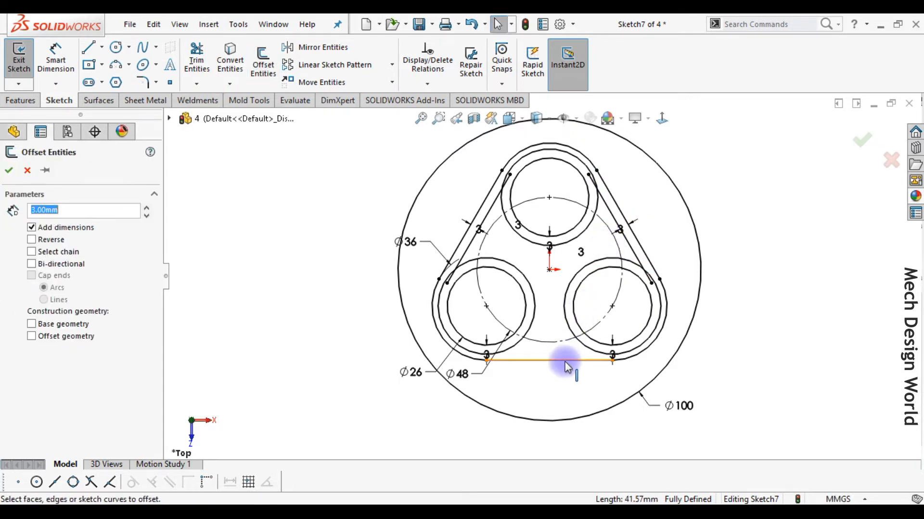
pyautogui.click(570, 358)
pyautogui.click(556, 327)
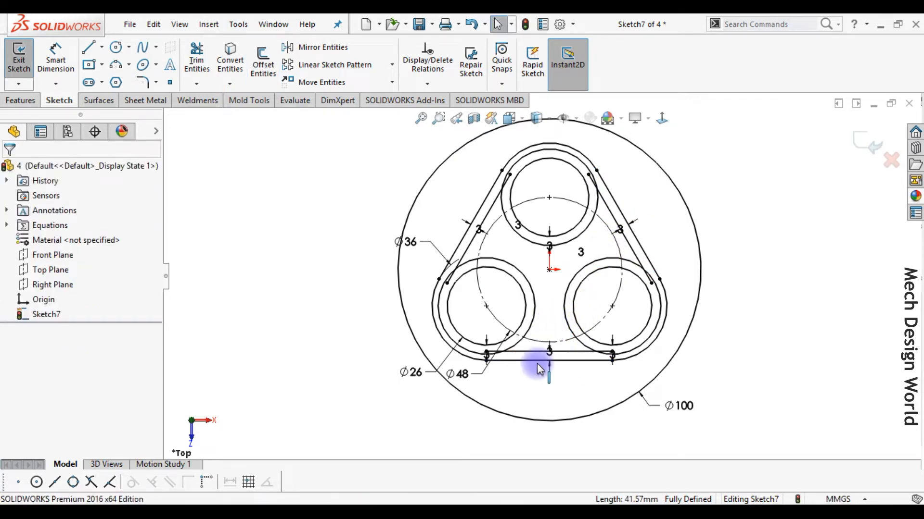
# Step: Power-trim the overhanging ends of the horizontal offset line and the surplus outer arcs of the two lower offset circles
pyautogui.scroll(-4, 529, 361)
pyautogui.moveTo(527, 360); pyautogui.dragTo(493, 385, button='right')
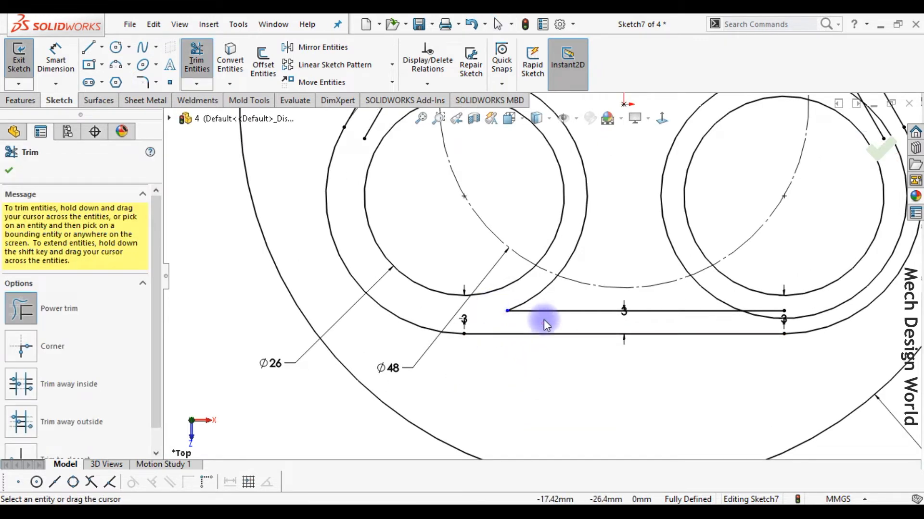
pyautogui.moveTo(757, 320); pyautogui.dragTo(760, 308)
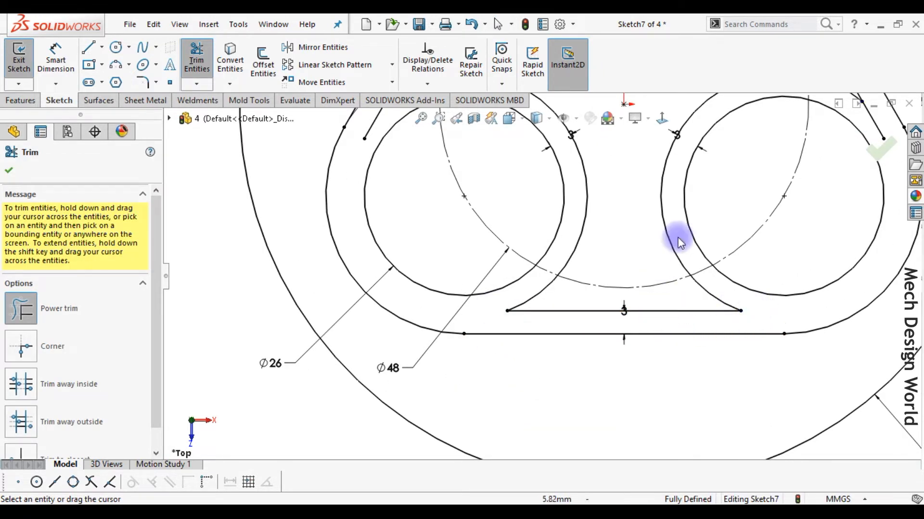
pyautogui.scroll(3, 592, 344)
pyautogui.scroll(-3, 669, 202)
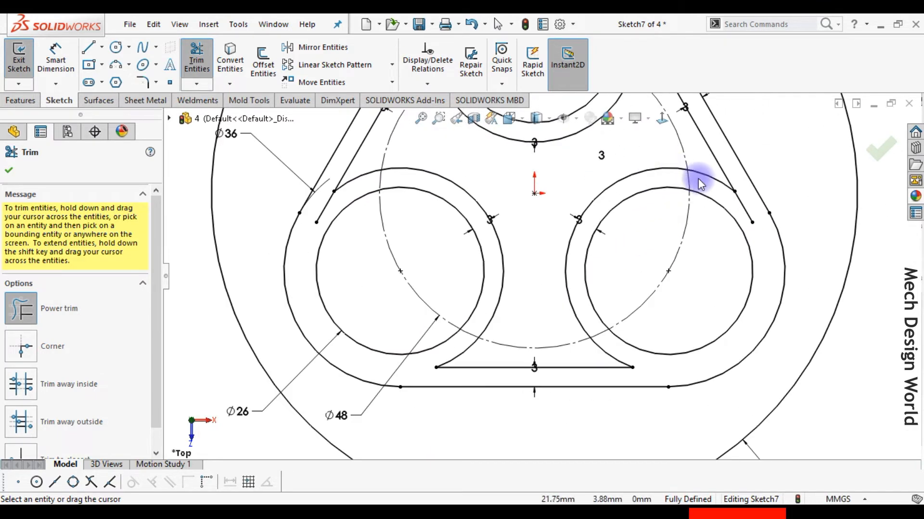
# Step: Power-trim the overhanging ends of the two slanted offset lines and the outer arc of the upper offset circle, closing the inner outline
pyautogui.scroll(3, 472, 190)
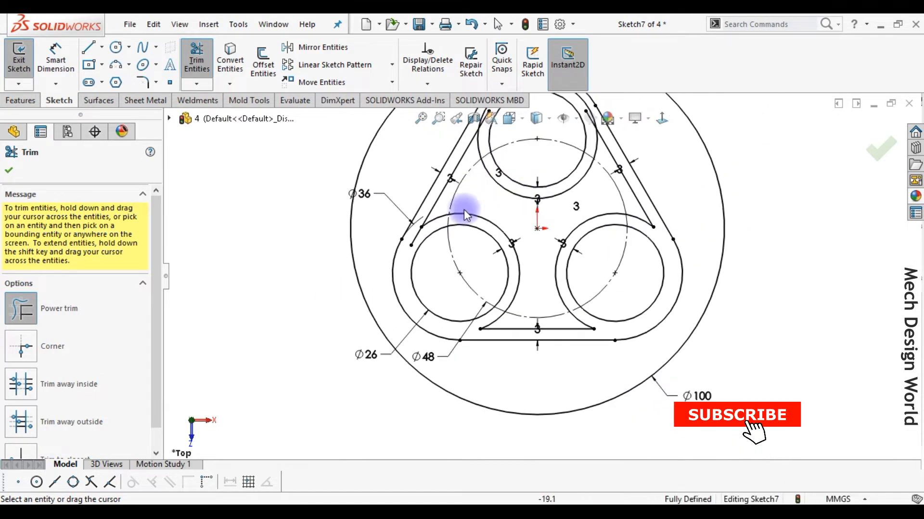
pyautogui.scroll(-3, 422, 244)
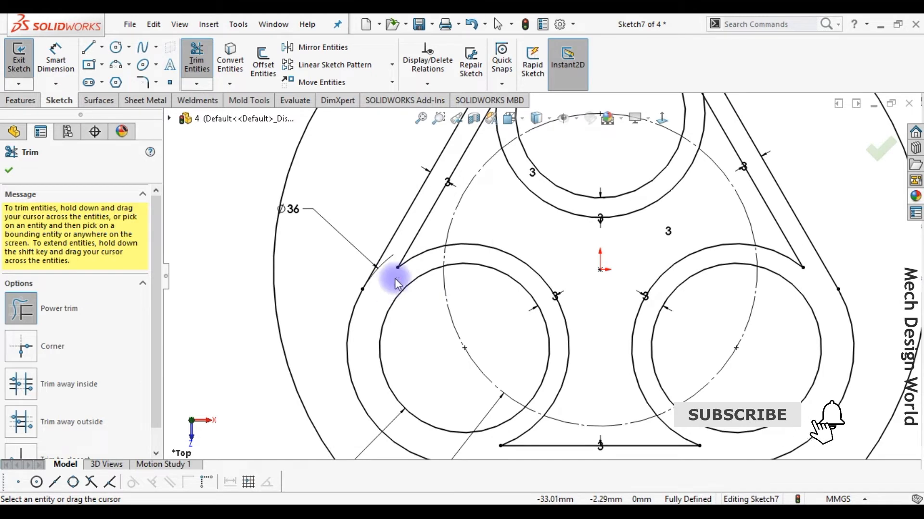
pyautogui.scroll(1, 556, 206)
pyautogui.scroll(-1, 576, 141)
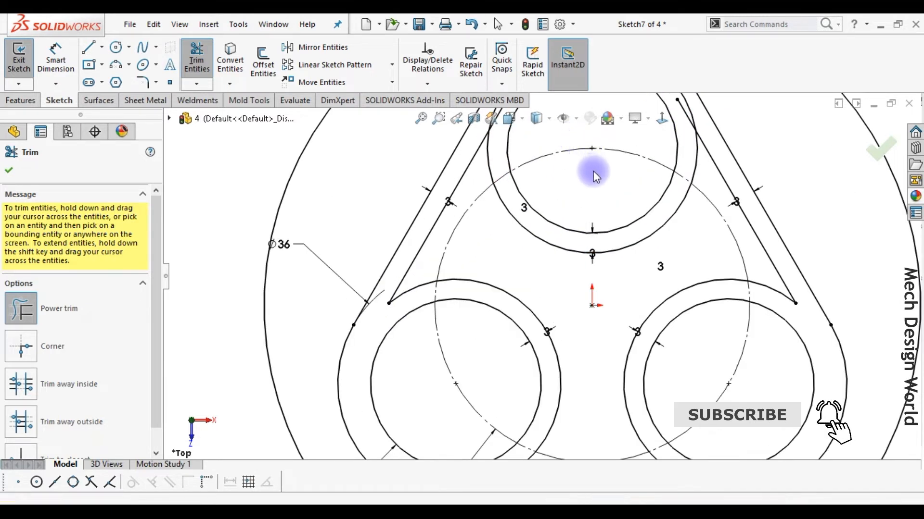
pyautogui.scroll(2, 605, 184)
pyautogui.scroll(-2, 621, 158)
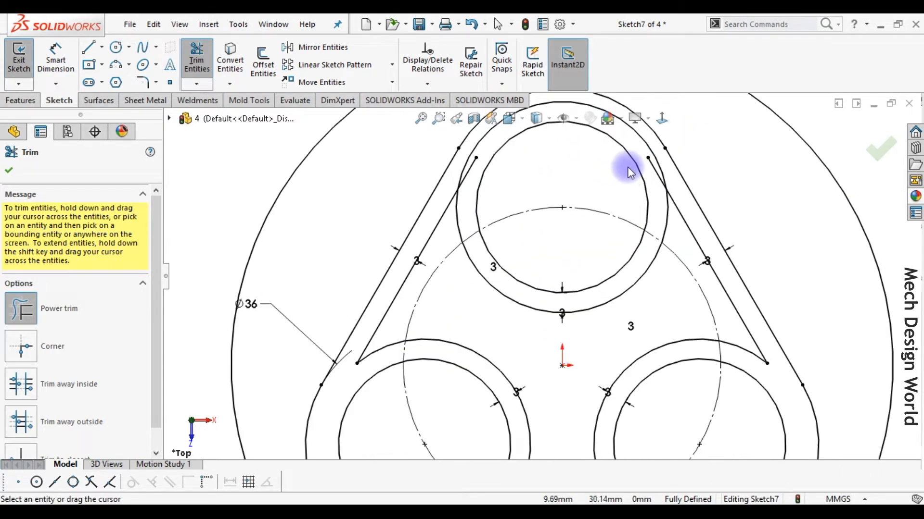
pyautogui.moveTo(664, 175); pyautogui.dragTo(483, 185)
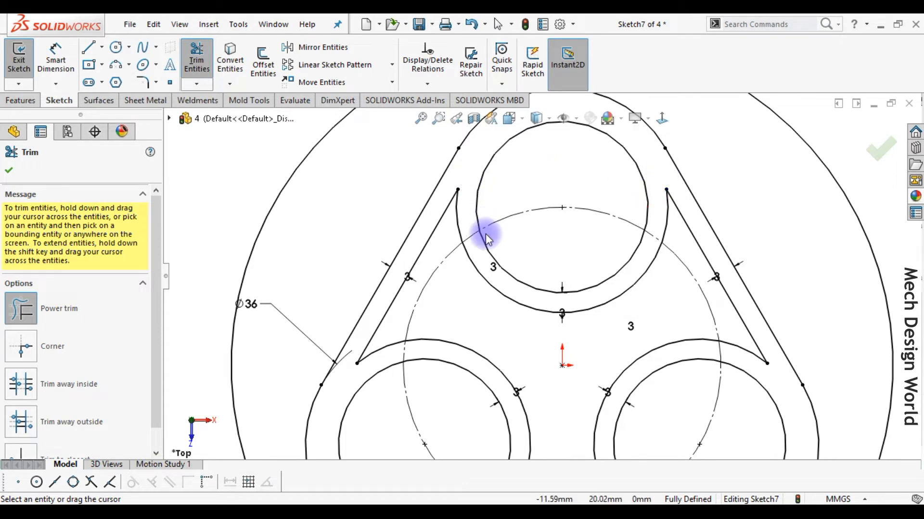
pyautogui.scroll(3, 486, 234)
pyautogui.press('Escape')
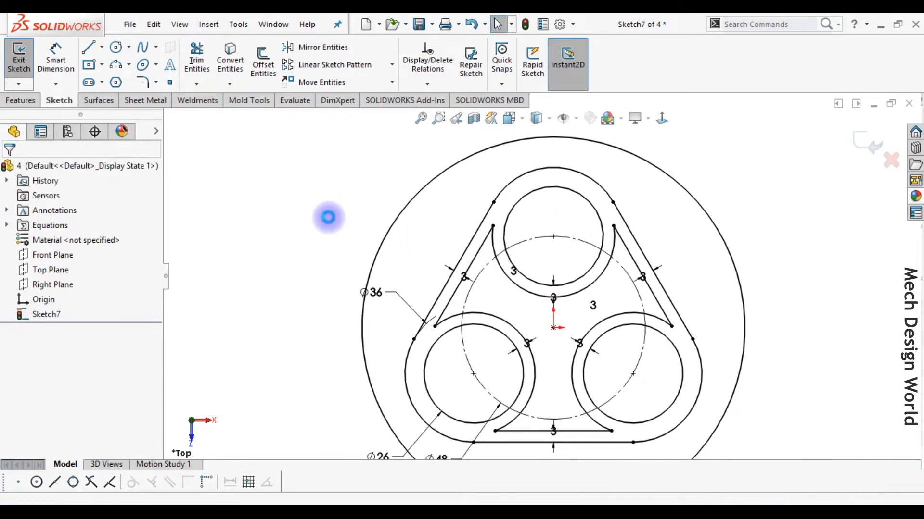
# Step: Exit the sketch and extrude the 100 mm circle contour 15 mm in the reversed, downward direction
pyautogui.click(323, 220)
pyautogui.hotkey('ctrl', '7')
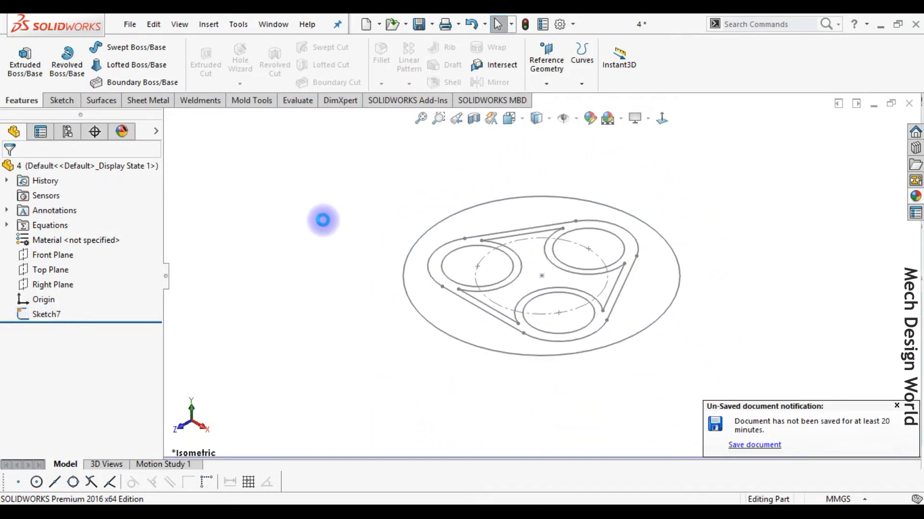
pyautogui.click(23, 61)
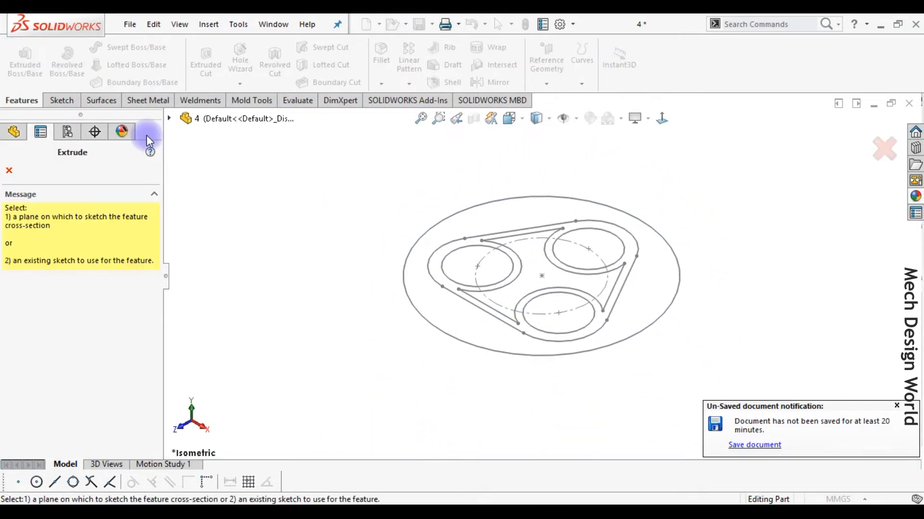
pyautogui.click(409, 303)
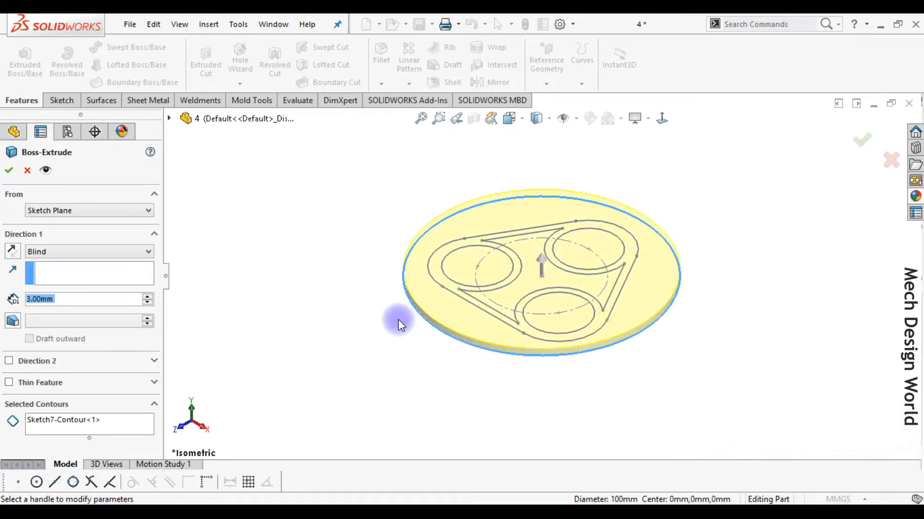
pyautogui.write('15')
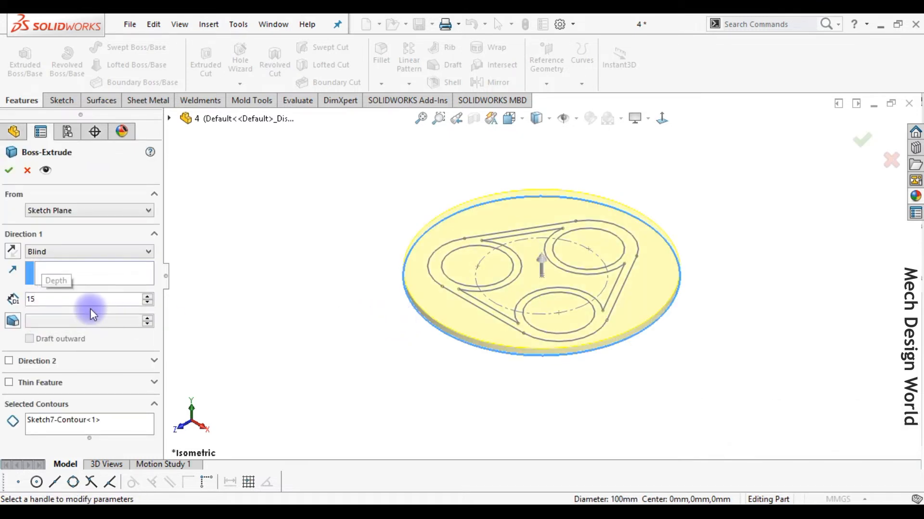
pyautogui.press('Return')
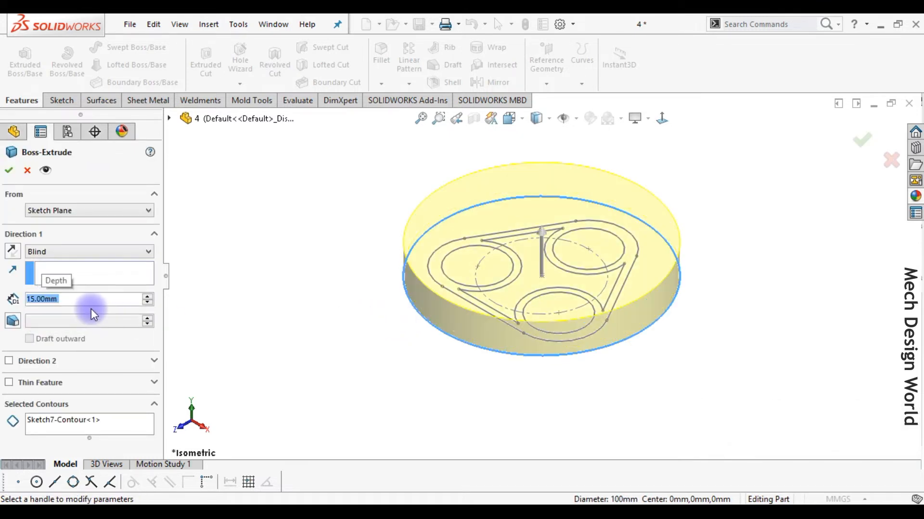
pyautogui.click(16, 252)
pyautogui.click(11, 172)
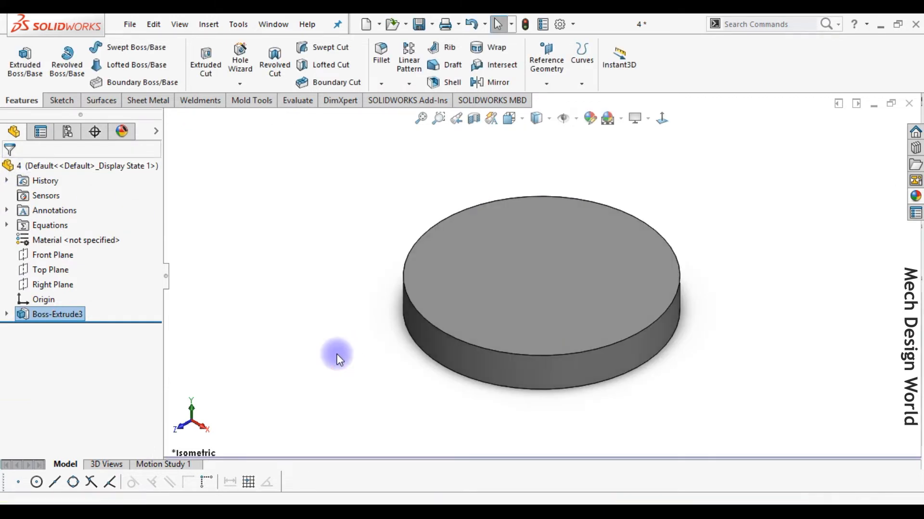
# Step: Show the sketch absorbed by the disc's extrusion so its contours can be reused
pyautogui.click(9, 315)
pyautogui.click(51, 333)
pyautogui.click(60, 313)
pyautogui.click(275, 359)
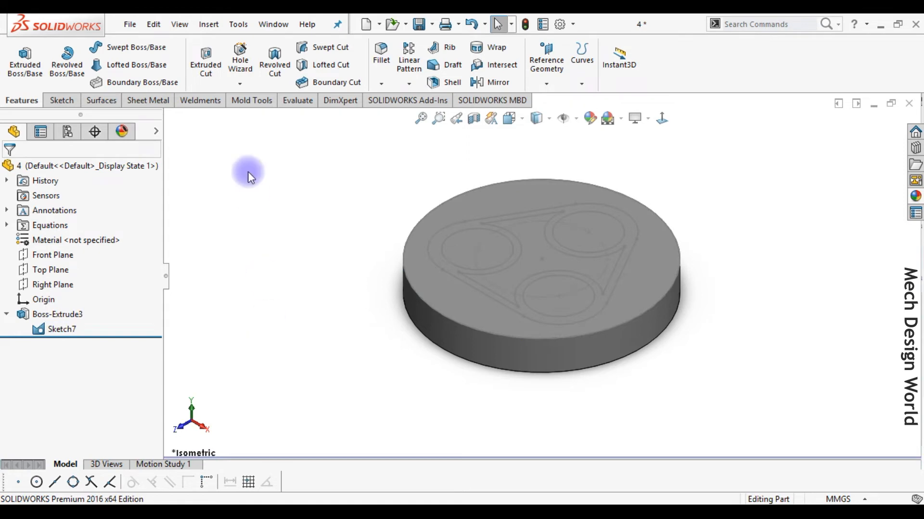
# Step: Extrude the outer rounded triangle contour 20 mm upward from the disc, merged with it
pyautogui.click(30, 63)
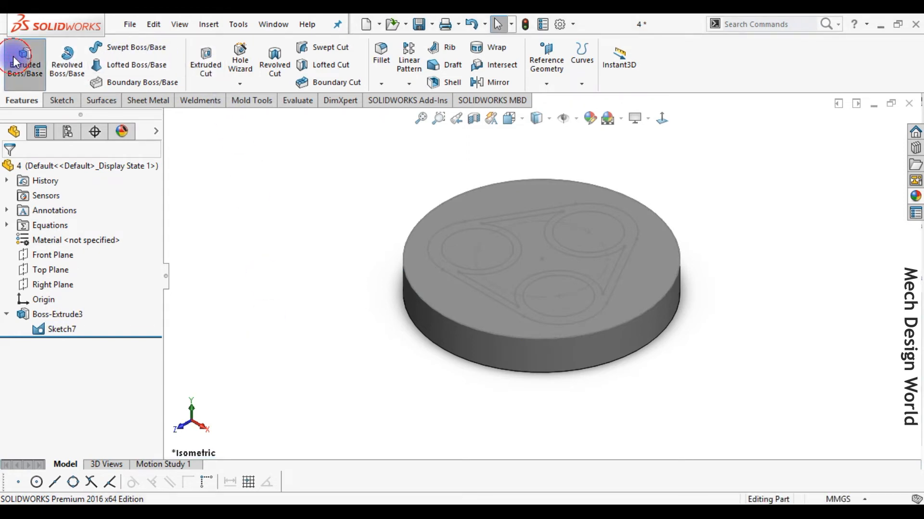
pyautogui.click(465, 282)
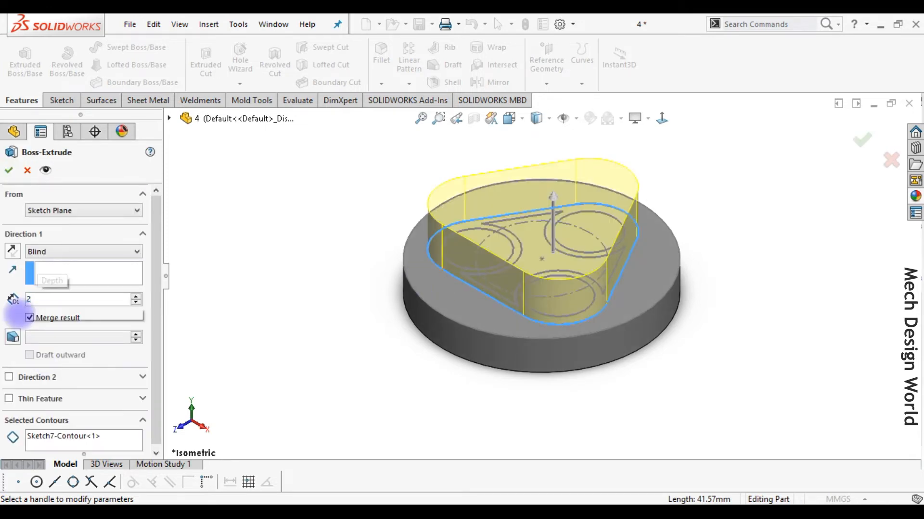
pyautogui.click(11, 171)
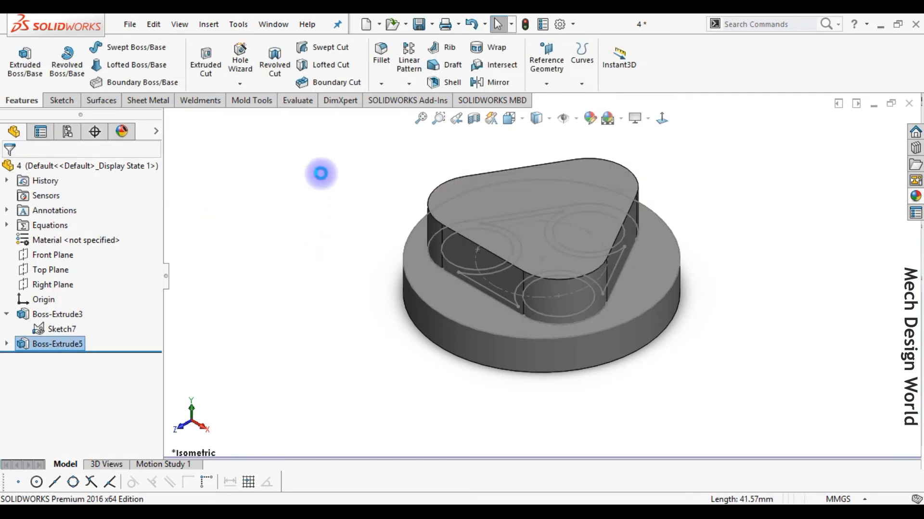
# Step: Cut the three 26 mm circle contours through the part using the Through All - Both end condition
pyautogui.click(212, 67)
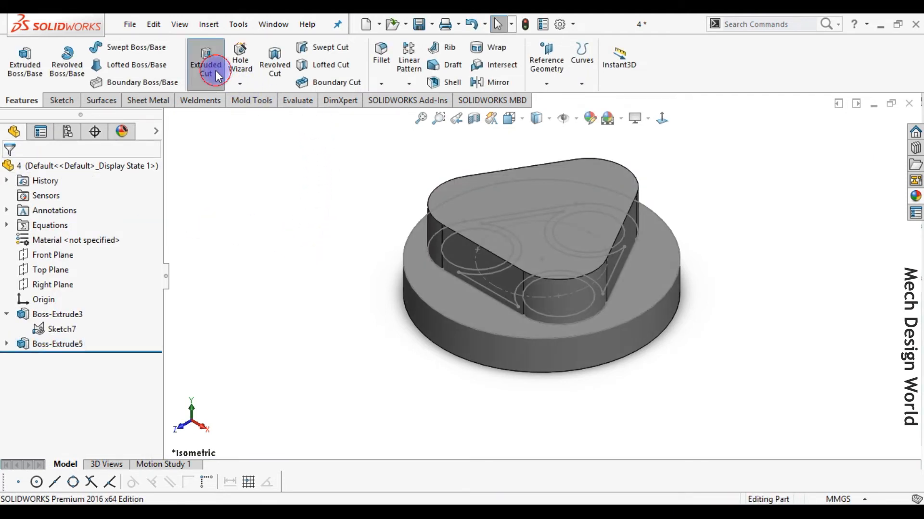
pyautogui.click(451, 264)
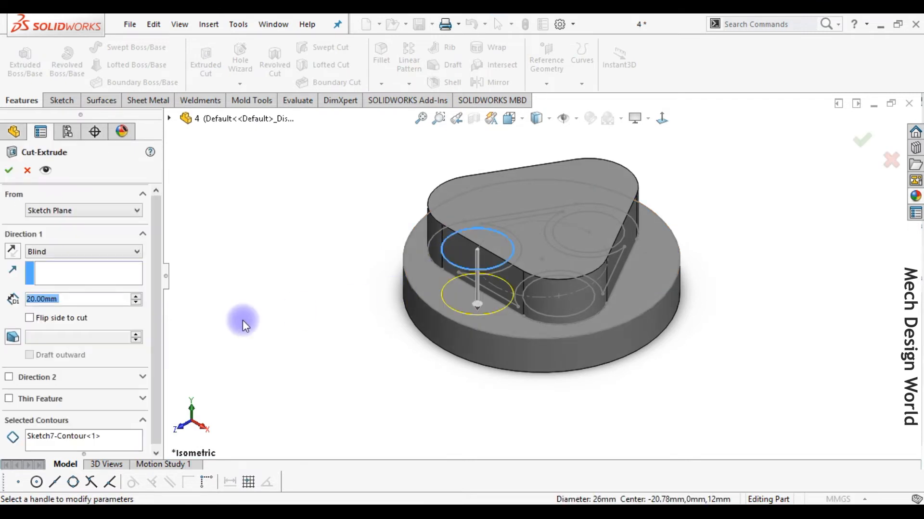
pyautogui.moveTo(154, 351); pyautogui.dragTo(155, 355)
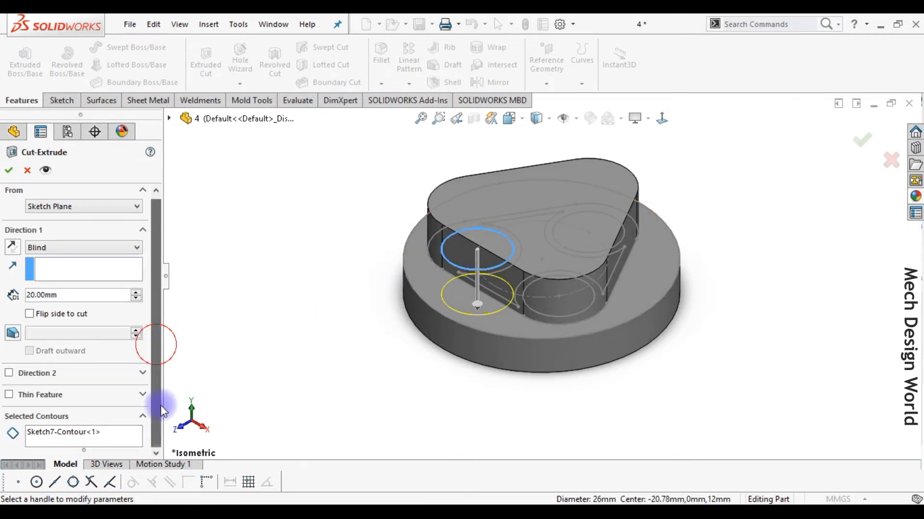
pyautogui.click(99, 432)
pyautogui.click(552, 310)
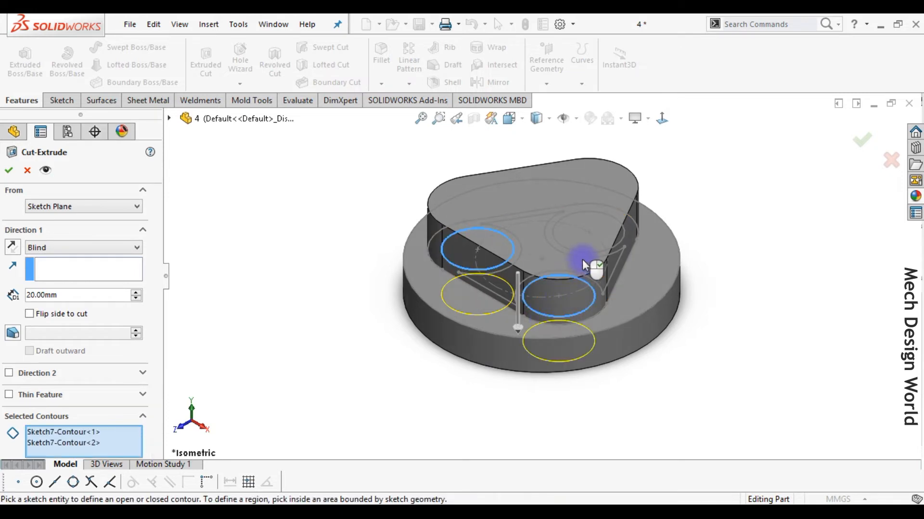
pyautogui.click(584, 251)
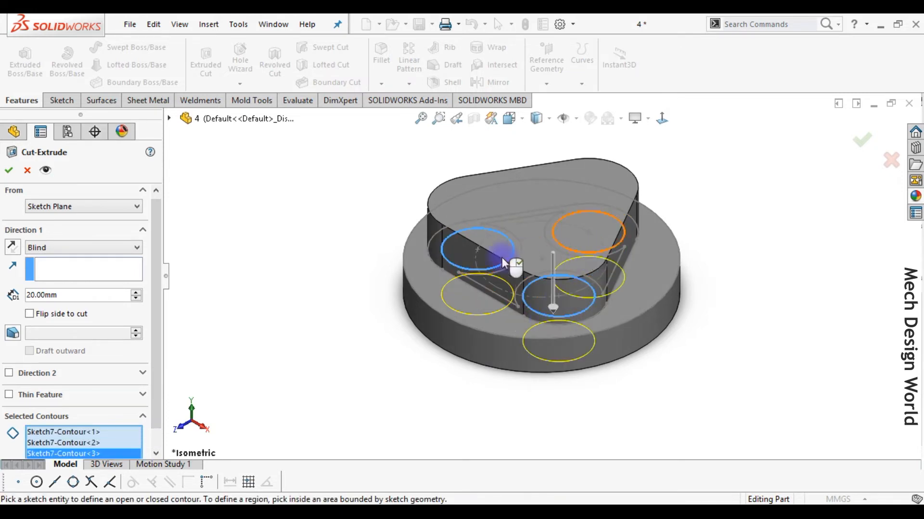
pyautogui.click(82, 247)
pyautogui.click(74, 278)
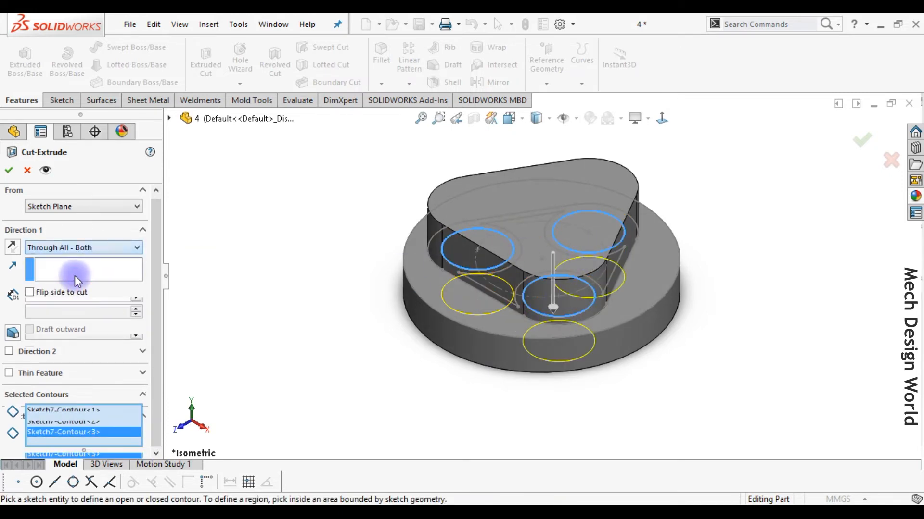
pyautogui.click(9, 373)
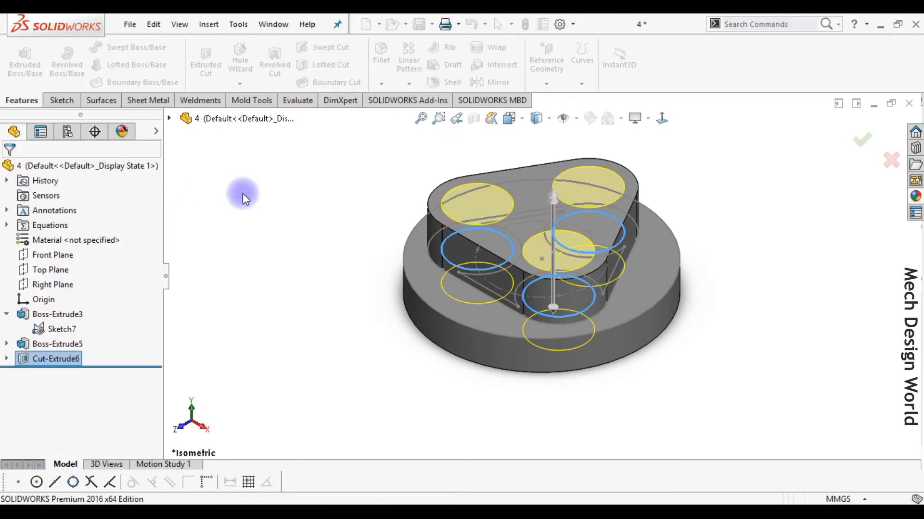
# Step: Cut the inner pocket contour of the shared sketch in the reversed, upward direction using the Up To Next end condition
pyautogui.click(202, 70)
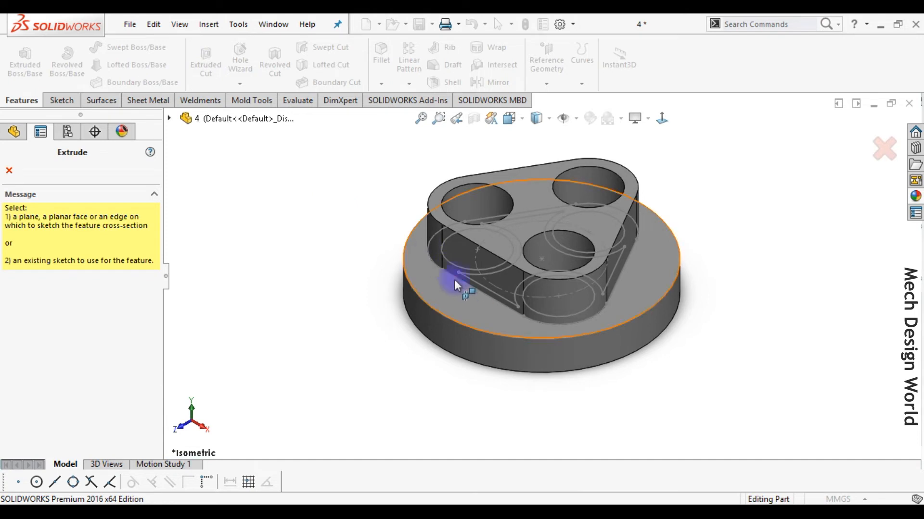
pyautogui.click(472, 282)
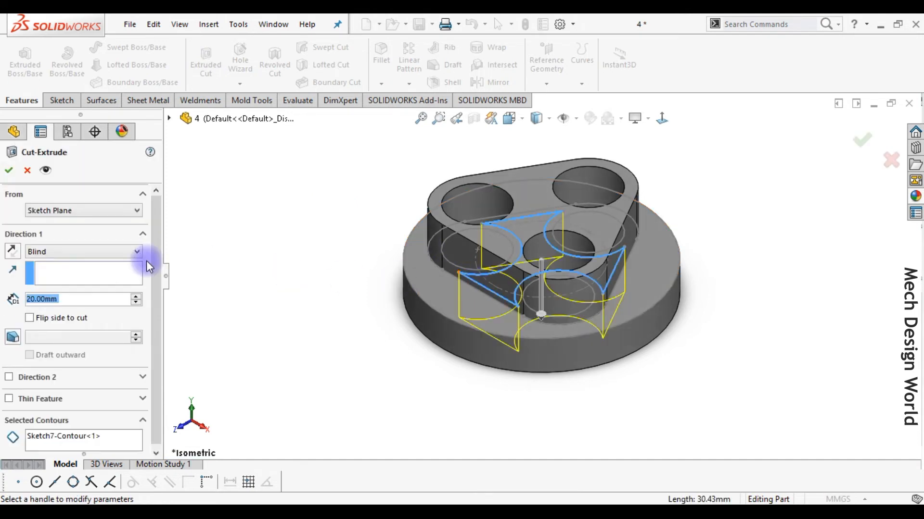
pyautogui.click(12, 251)
pyautogui.click(39, 252)
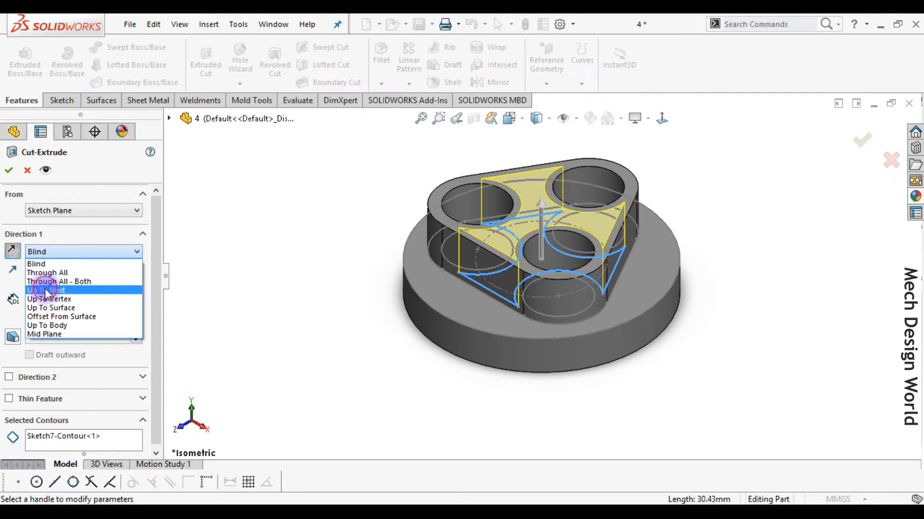
pyautogui.click(46, 291)
pyautogui.click(6, 171)
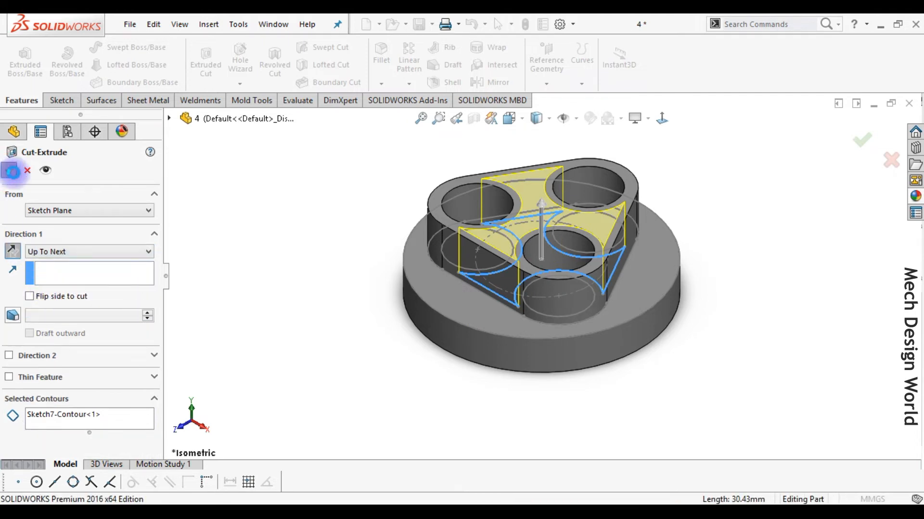
pyautogui.click(268, 276)
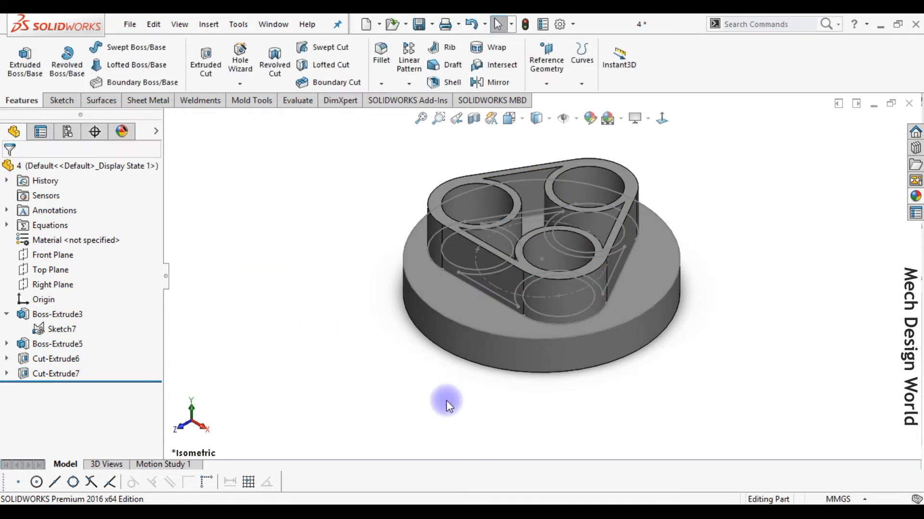
# Step: Start a sketch on the disc's underside face and offset its outer circular edge 3 mm inward
pyautogui.hotkey('shift', 'Up')
pyautogui.hotkey('shift', 'Up')
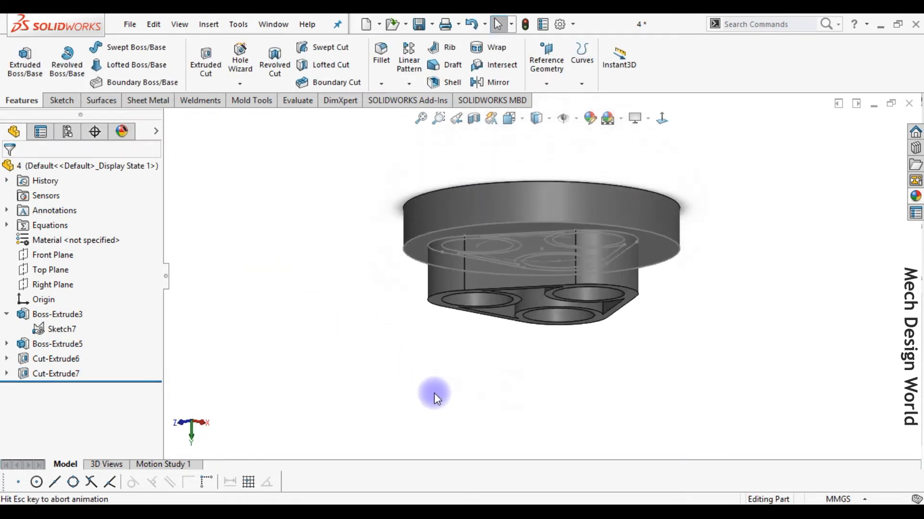
pyautogui.click(503, 152)
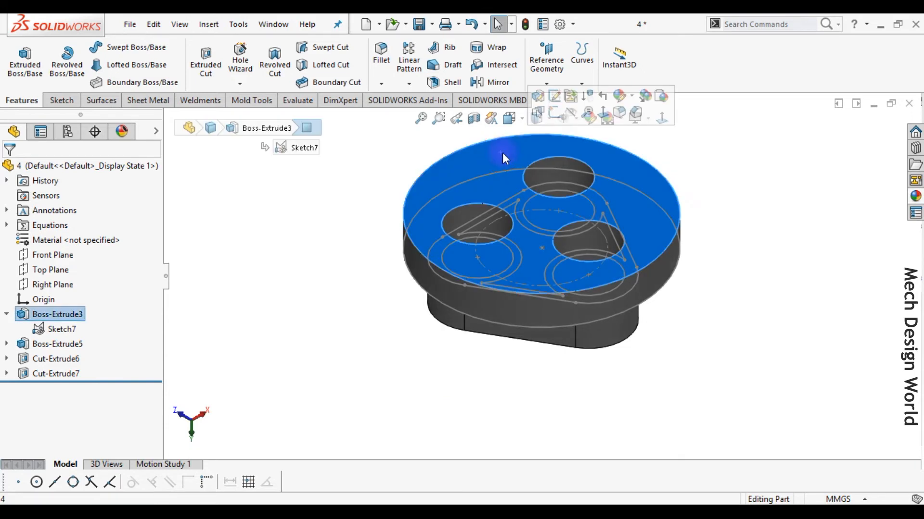
pyautogui.click(558, 113)
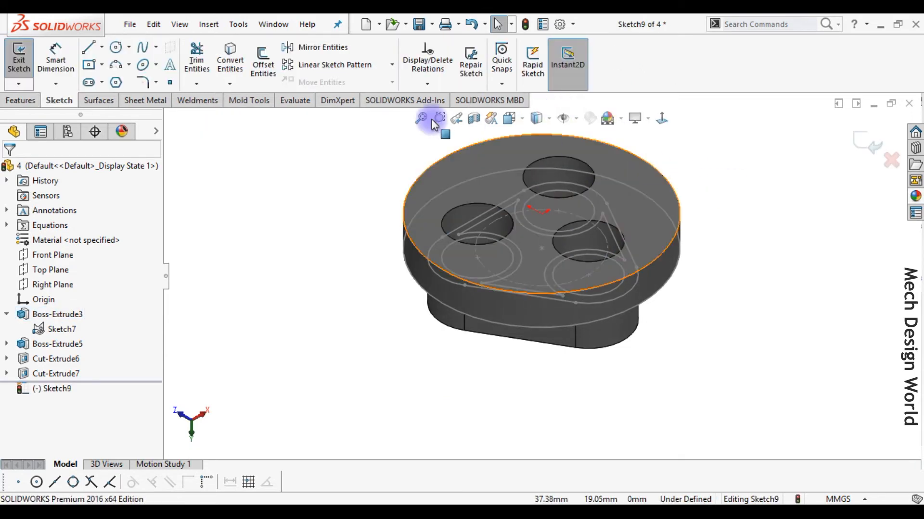
pyautogui.click(255, 57)
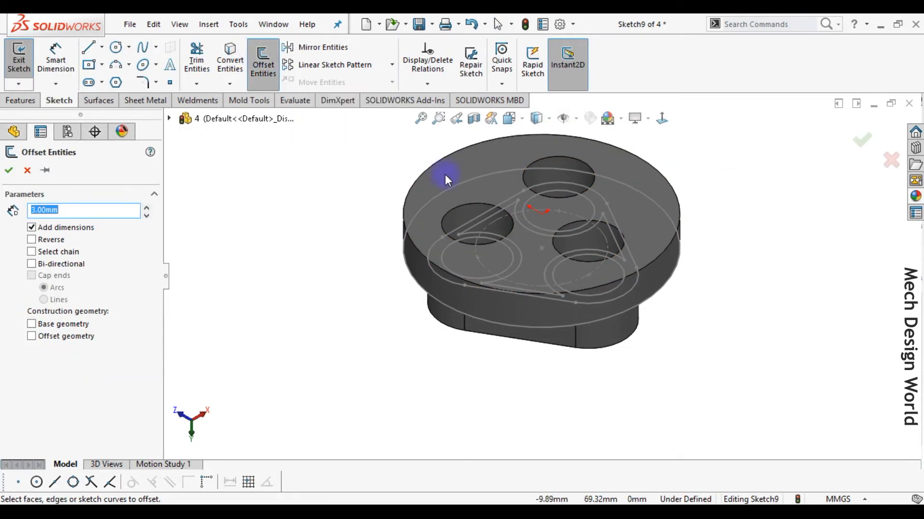
pyautogui.click(452, 152)
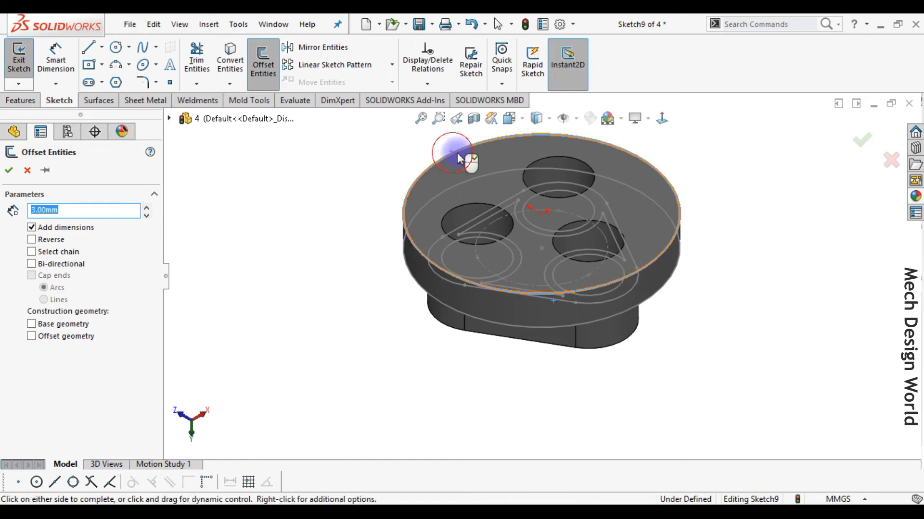
pyautogui.click(486, 160)
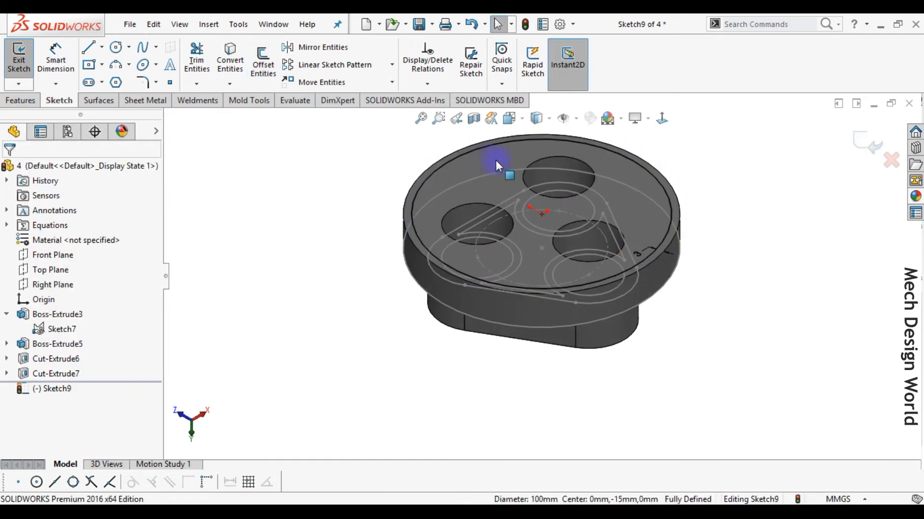
# Step: Offset the edges of the three through holes 3 mm outward in the underside sketch
pyautogui.click(532, 161)
pyautogui.click(533, 163)
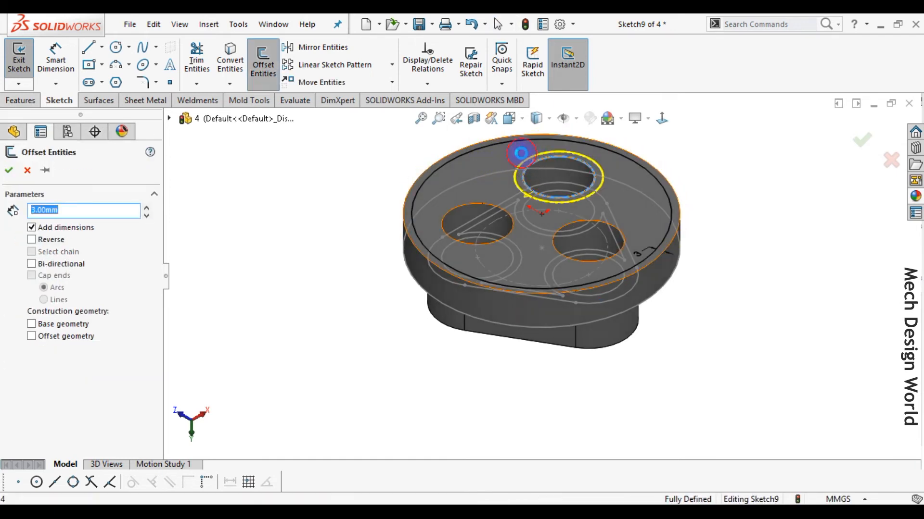
pyautogui.click(621, 228)
pyautogui.click(631, 220)
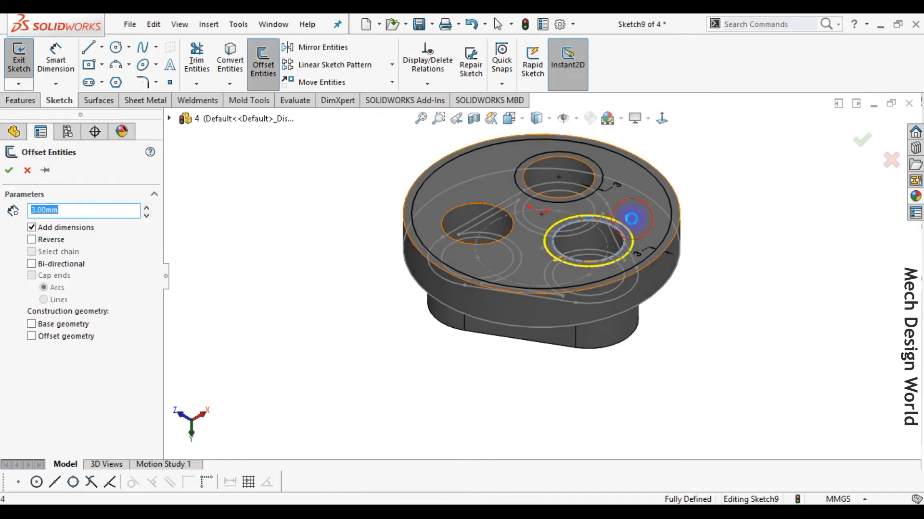
pyautogui.click(513, 230)
pyautogui.click(532, 241)
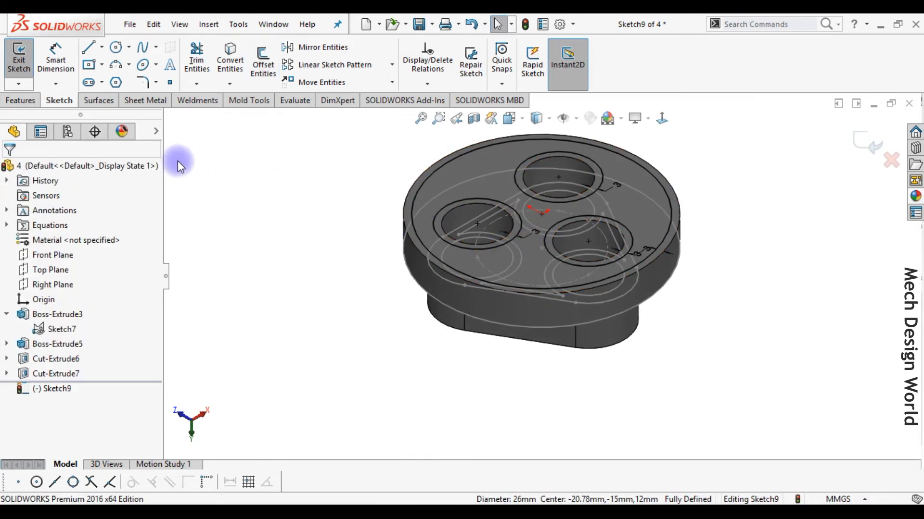
# Step: Cut the region between the offset circles using Offset From Surface, 3 mm from the disc's boss-side face
pyautogui.click(21, 100)
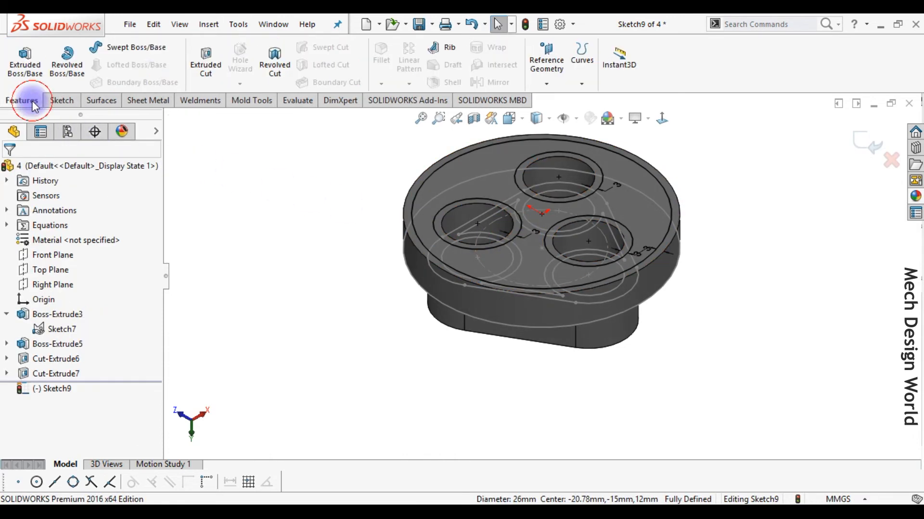
pyautogui.click(202, 61)
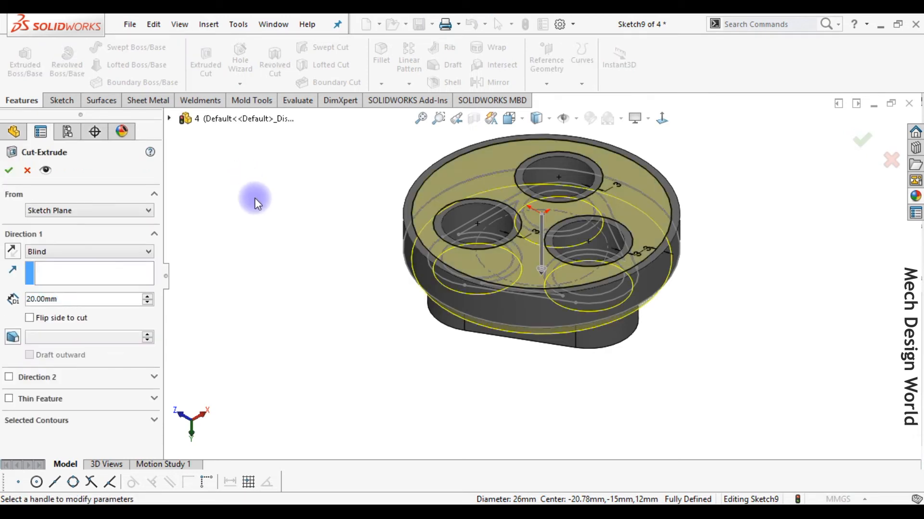
pyautogui.click(138, 251)
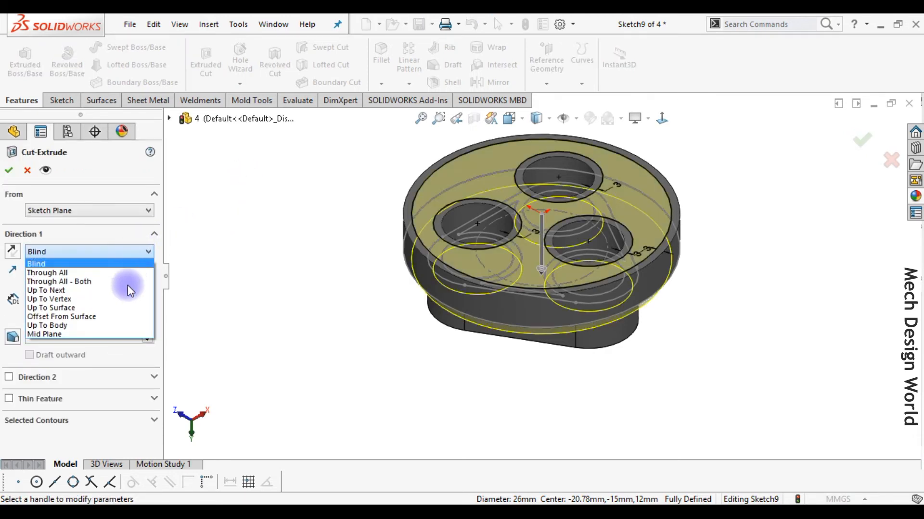
pyautogui.click(116, 316)
pyautogui.click(76, 326)
pyautogui.moveTo(19, 326); pyautogui.dragTo(12, 328)
pyautogui.write('3')
pyautogui.press('Return')
pyautogui.click(484, 319)
pyautogui.moveTo(485, 322); pyautogui.dragTo(529, 195, button='middle')
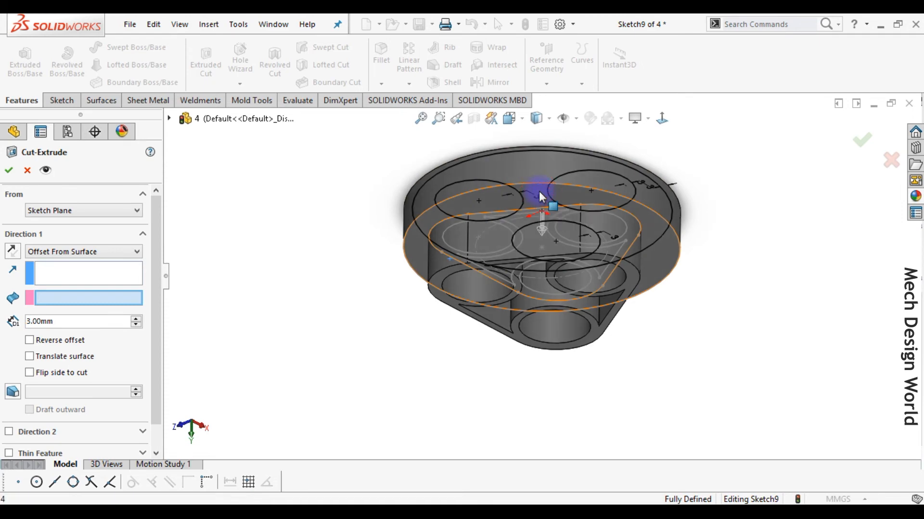
pyautogui.click(539, 192)
pyautogui.click(9, 170)
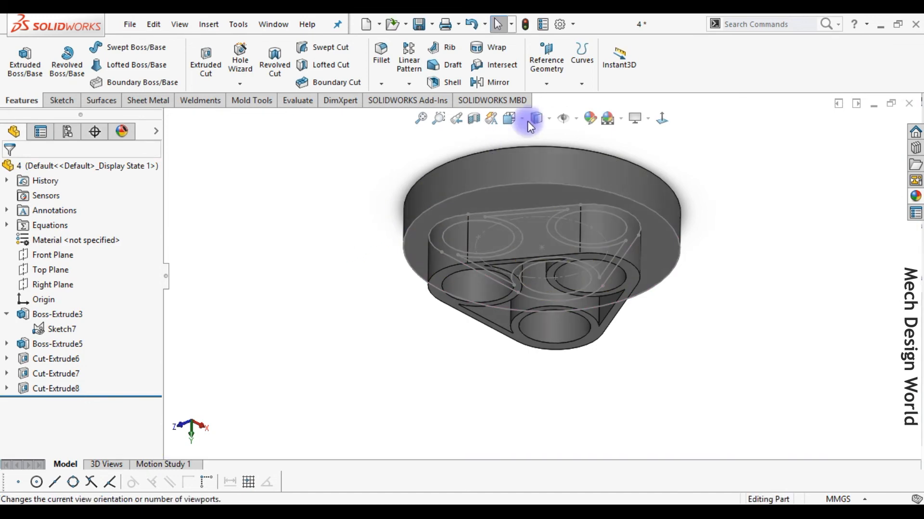
# Step: Hide the displayed sketches and return the part to the isometric view
pyautogui.click(576, 119)
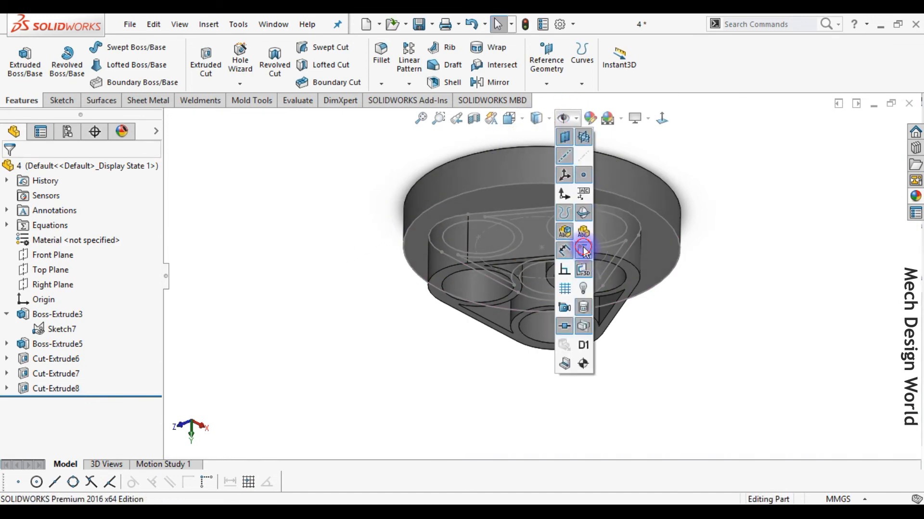
pyautogui.click(583, 248)
pyautogui.hotkey('ctrl', '7')
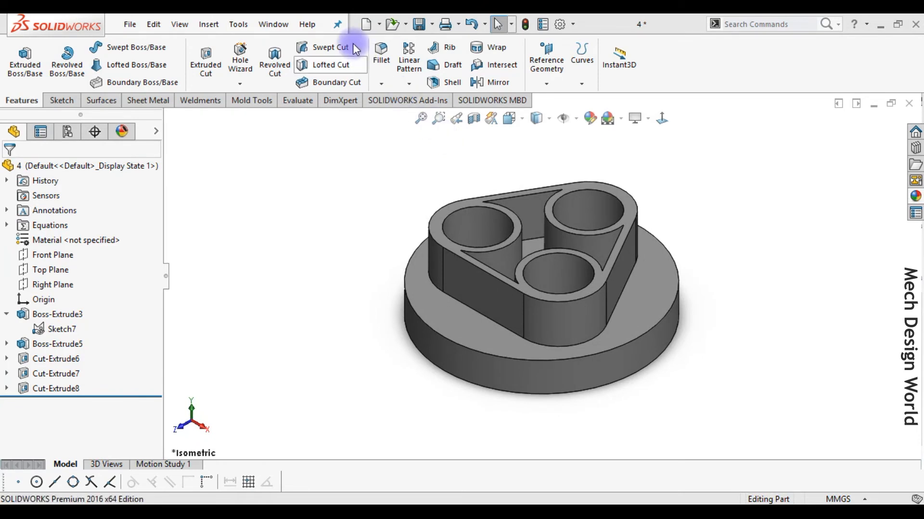
# Step: Start a Fillet with a 3 mm radius and select the six vertical corner edges of the inner pocket
pyautogui.click(380, 58)
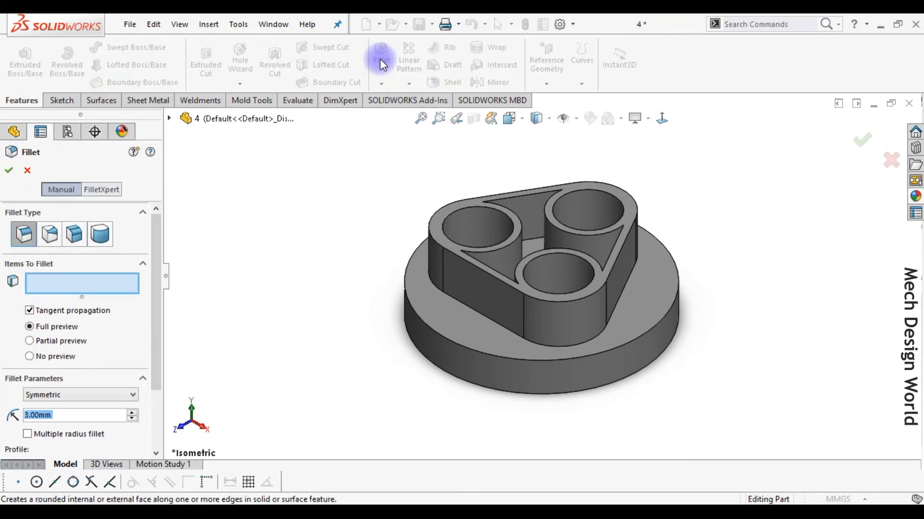
pyautogui.click(82, 415)
pyautogui.moveTo(82, 416); pyautogui.dragTo(11, 419)
pyautogui.write('3')
pyautogui.press('Return')
pyautogui.click(669, 401)
pyautogui.moveTo(561, 320); pyautogui.dragTo(476, 322, button='middle')
pyautogui.scroll(-3, 476, 321)
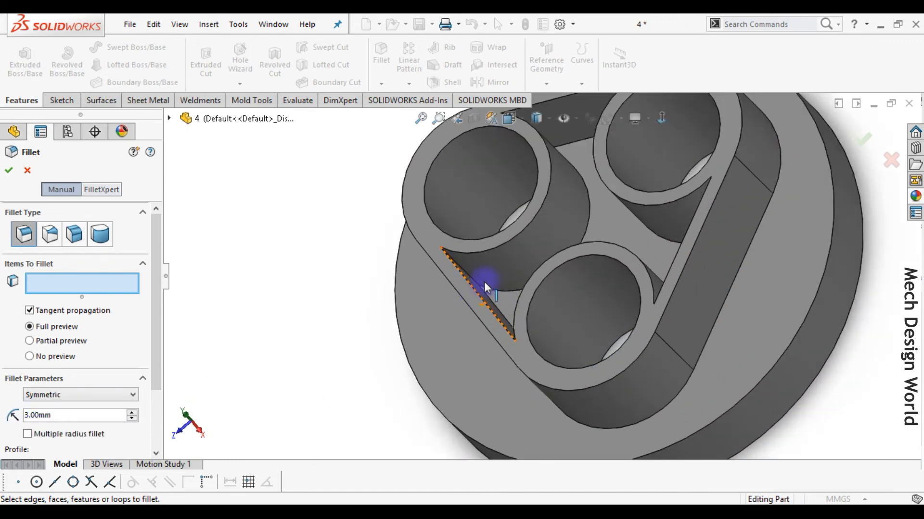
pyautogui.click(471, 276)
pyautogui.moveTo(519, 188)
pyautogui.mouseDown(button='middle')
pyautogui.moveTo(505, 220)
pyautogui.moveTo(497, 215)
pyautogui.moveTo(508, 197)
pyautogui.mouseUp(button='middle')
pyautogui.click(500, 214)
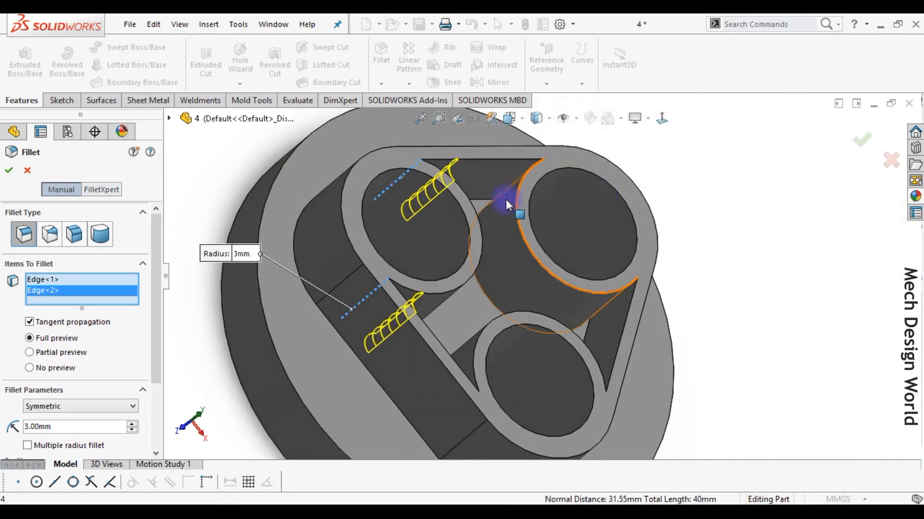
pyautogui.click(513, 184)
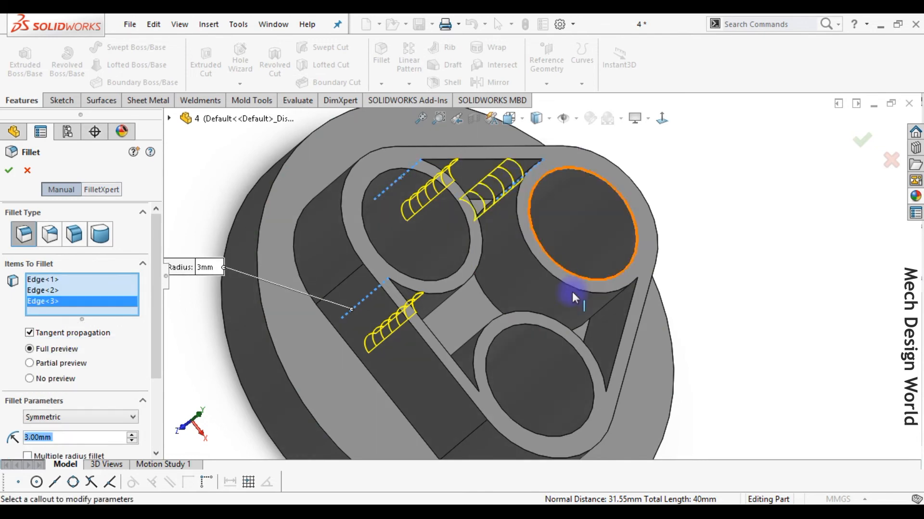
pyautogui.click(606, 303)
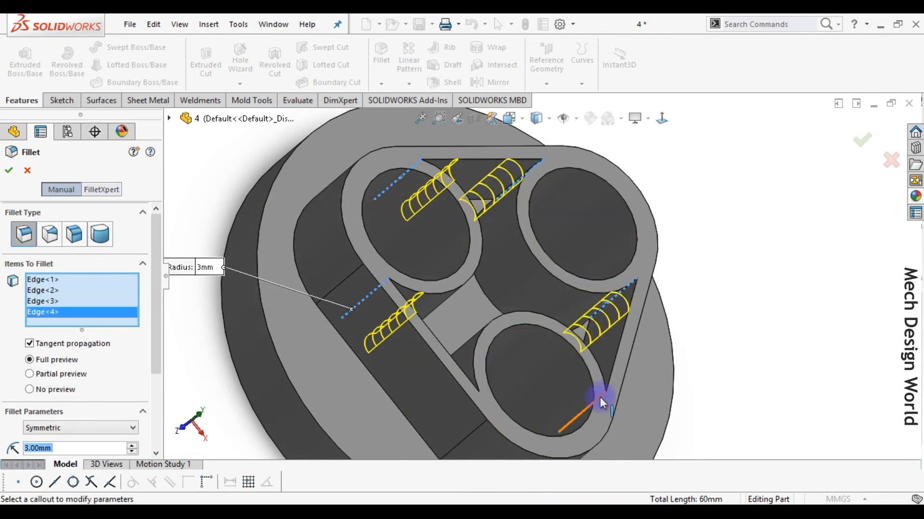
pyautogui.click(600, 397)
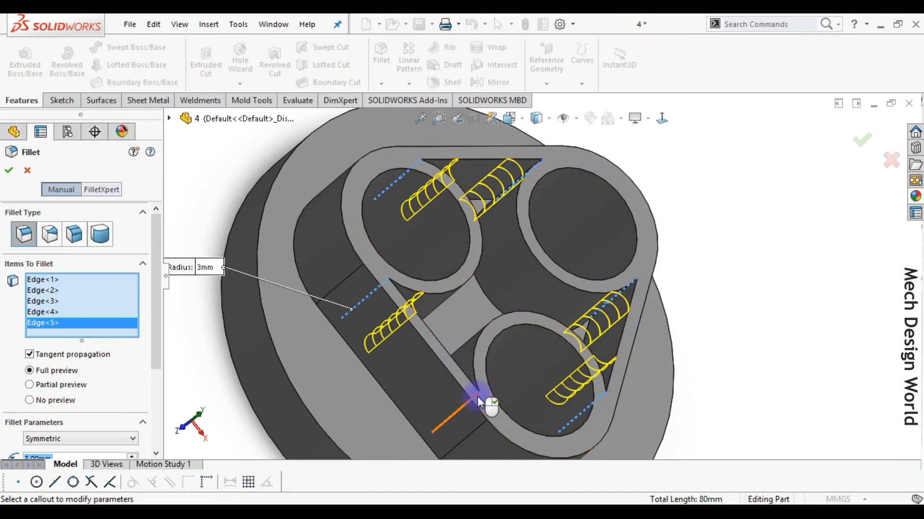
pyautogui.click(477, 398)
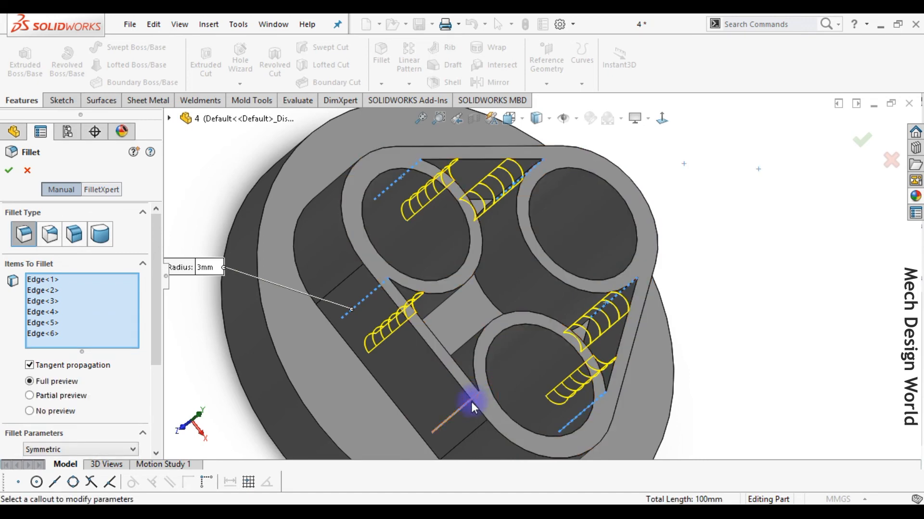
# Step: Add the pocket floor, the disc's boss-side face and the underside recess floor to the 3 mm fillet and apply it
pyautogui.click(468, 308)
pyautogui.moveTo(463, 332); pyautogui.dragTo(527, 252, button='middle')
pyautogui.click(380, 385)
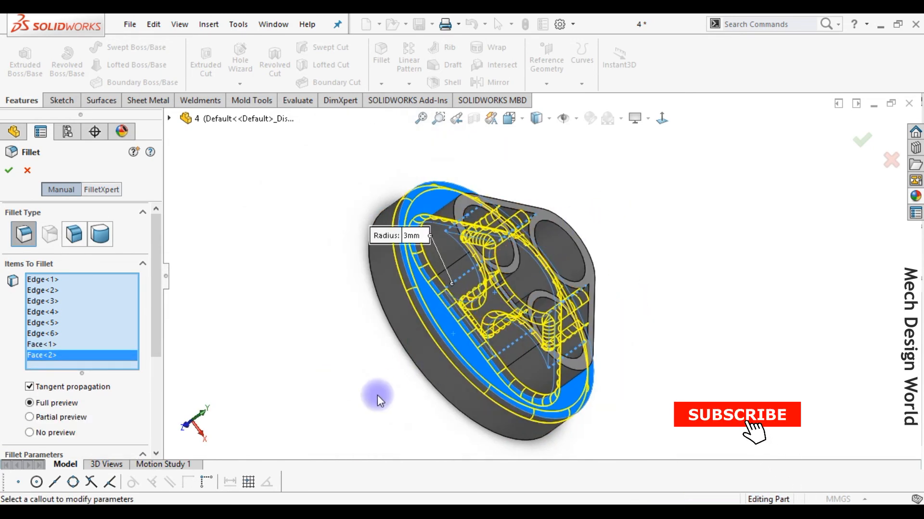
pyautogui.moveTo(378, 393); pyautogui.dragTo(532, 275, button='middle')
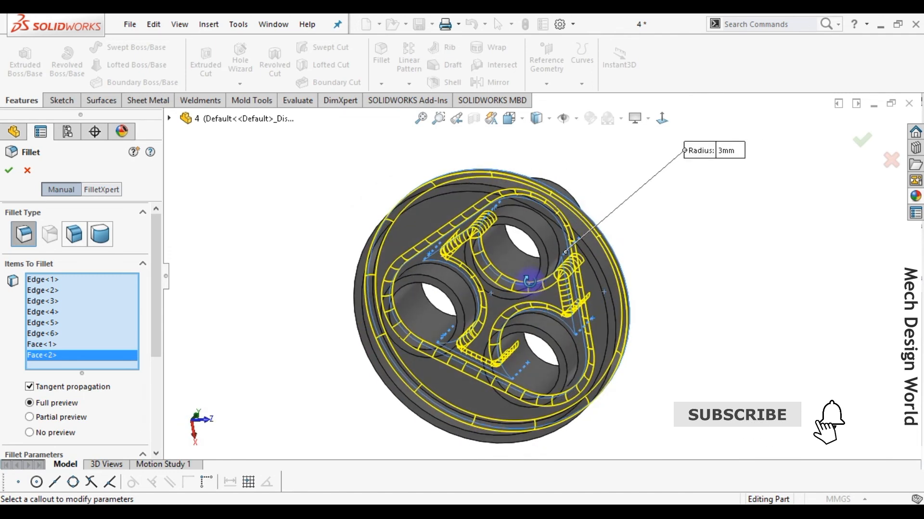
pyautogui.click(596, 314)
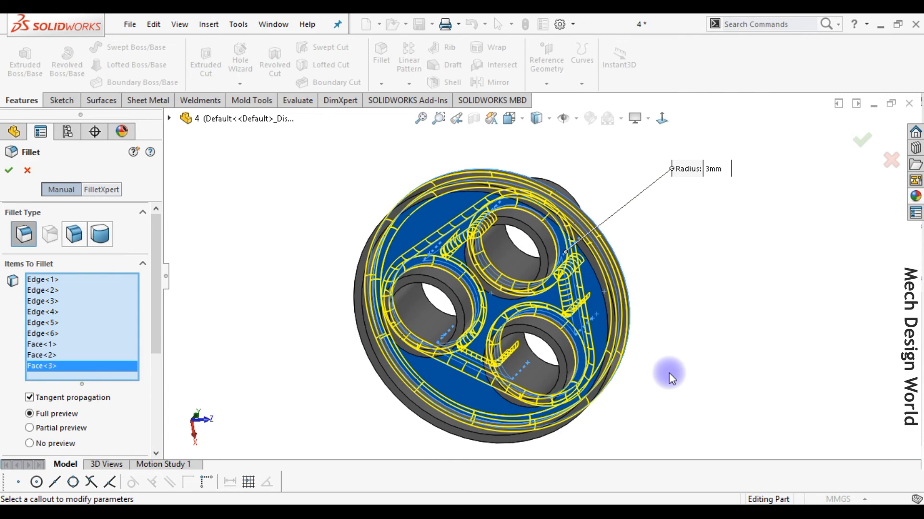
pyautogui.click(859, 145)
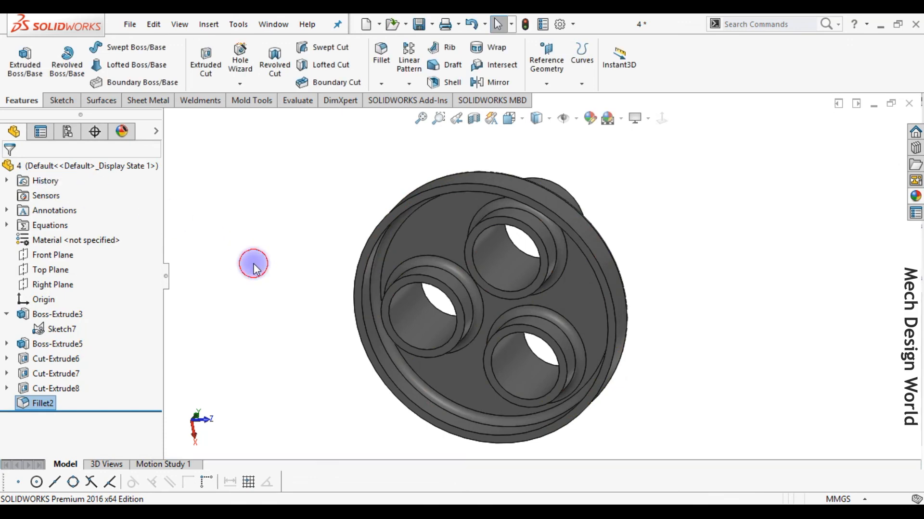
pyautogui.click(253, 264)
pyautogui.hotkey('ctrl', '7')
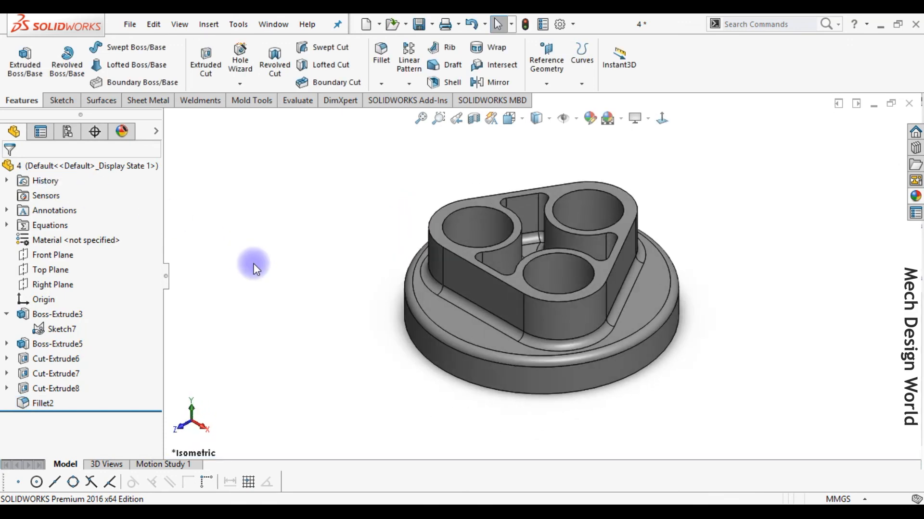